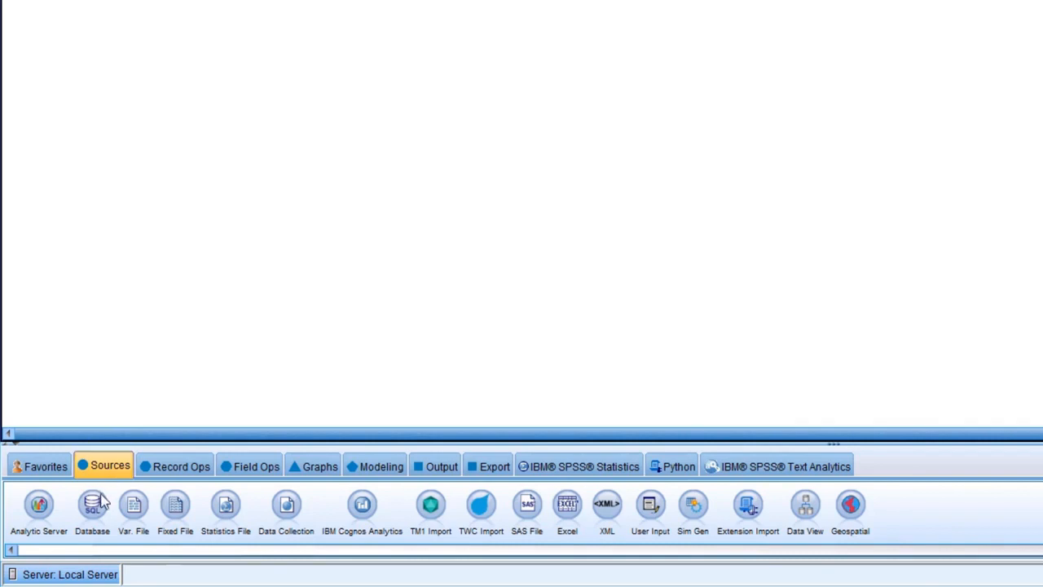
# - Add a Database source node in Table mode and start adding a new database connection for its data source
pyautogui.doubleClick(57, 584)
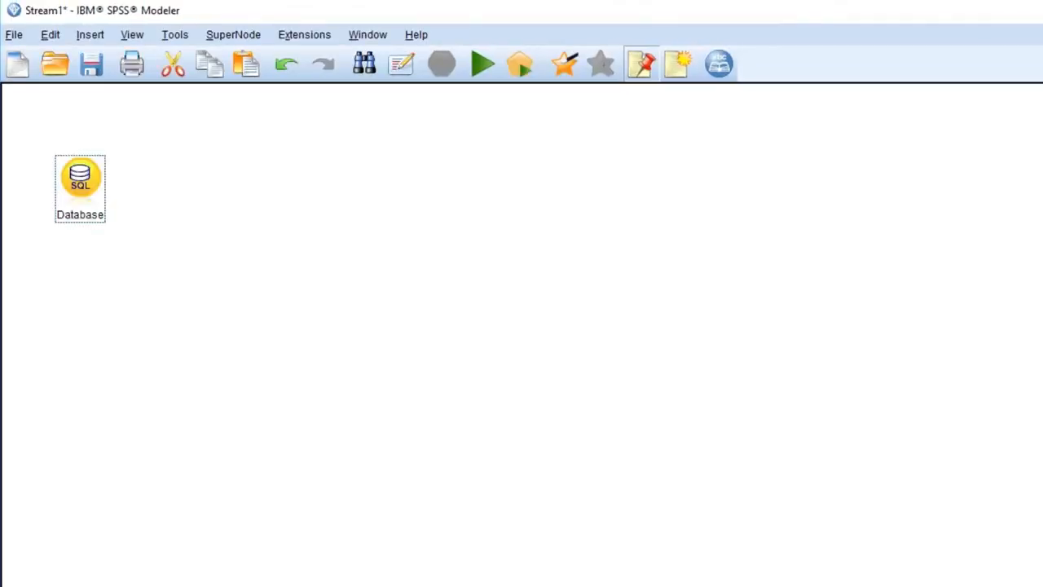
pyautogui.doubleClick(81, 145)
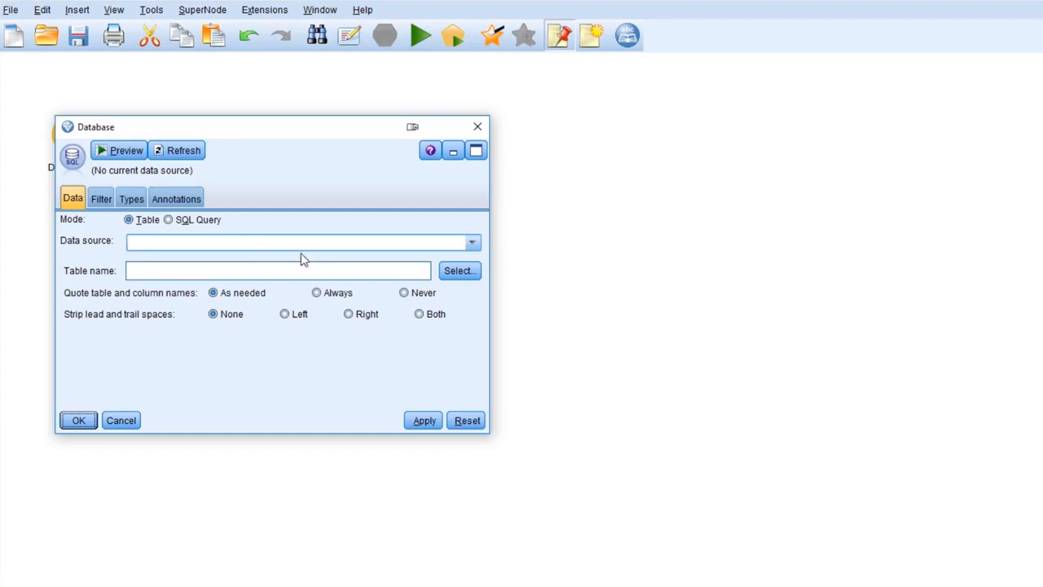
pyautogui.click(209, 220)
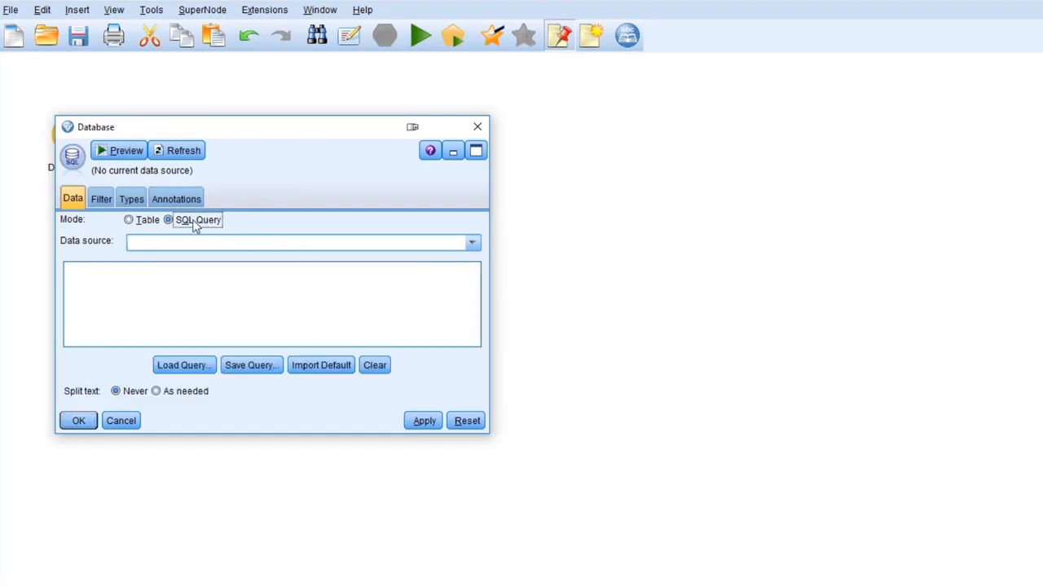
pyautogui.click(135, 221)
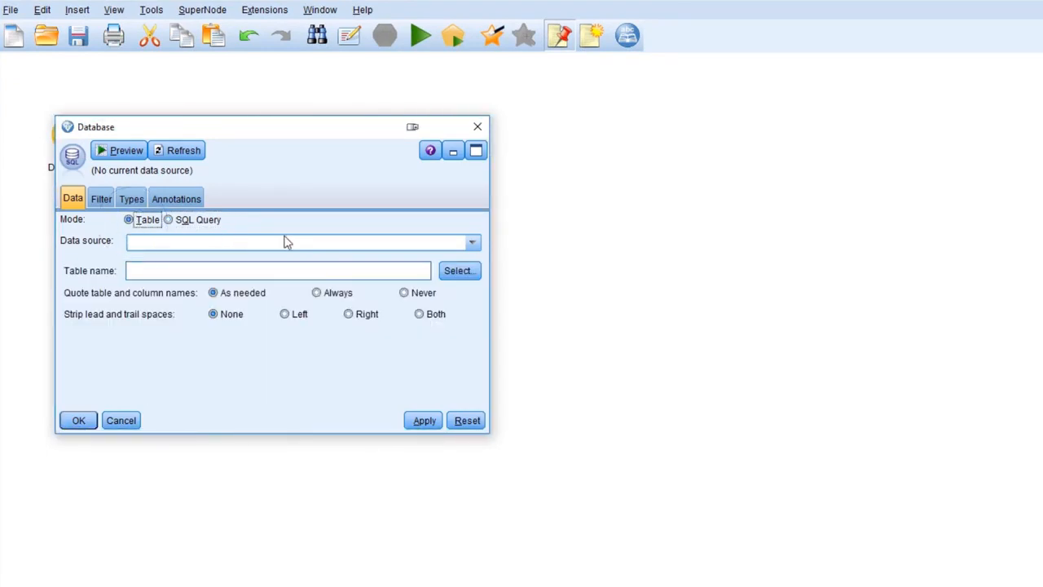
pyautogui.click(472, 243)
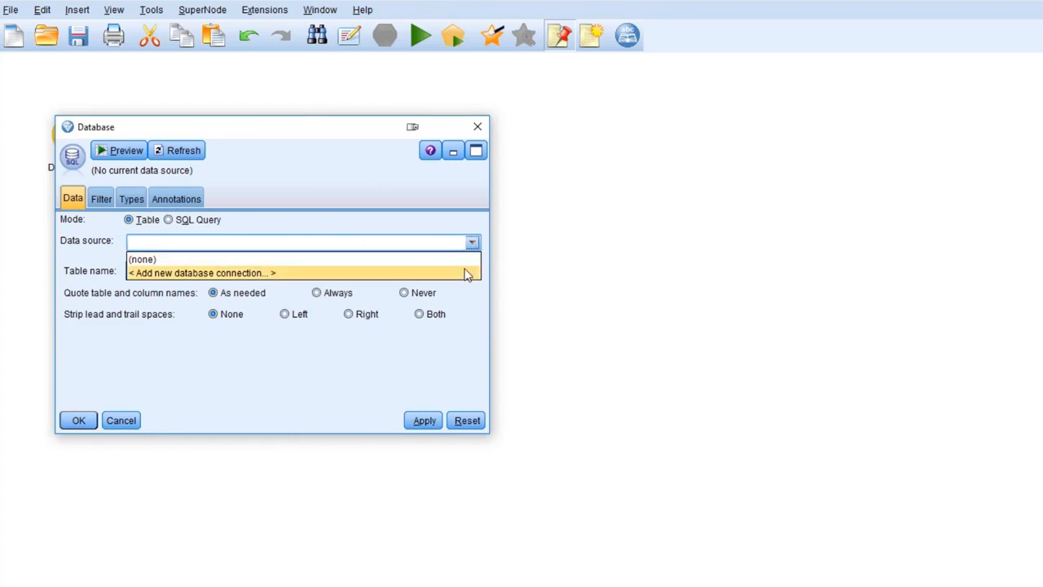
pyautogui.click(467, 274)
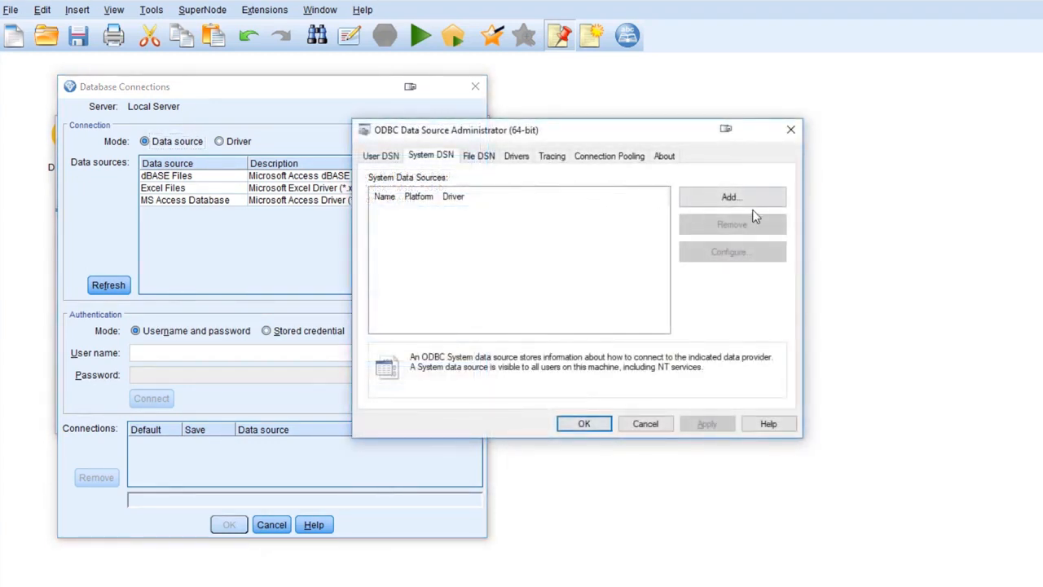
# - Create a system ODBC data source using the IBM SPSS OEM 7.1 SQL Server Native Wire Protocol driver
pyautogui.click(751, 203)
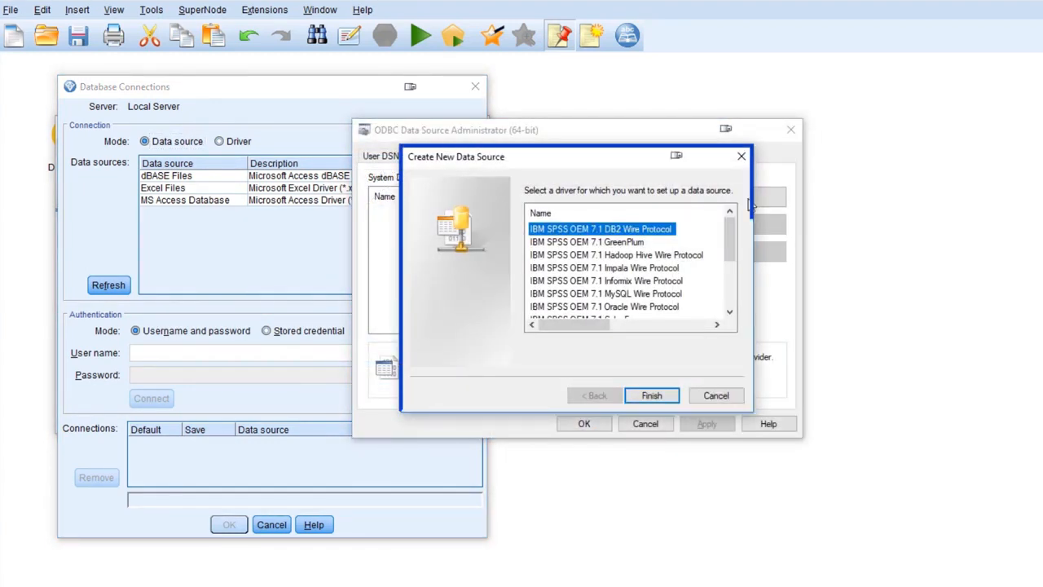
pyautogui.scroll(-3, 721, 282)
pyautogui.click(620, 242)
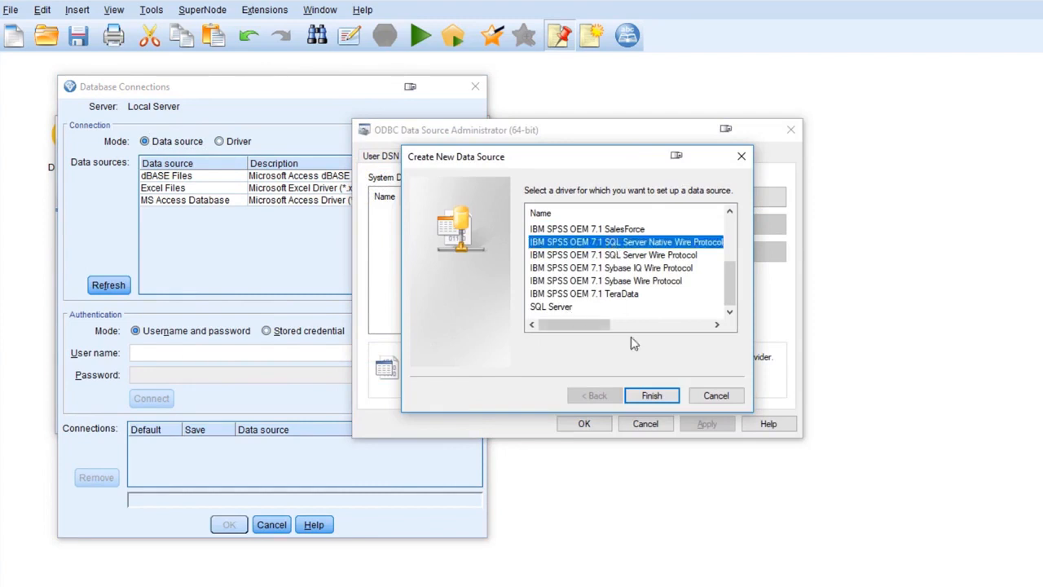
pyautogui.click(619, 255)
pyautogui.click(651, 395)
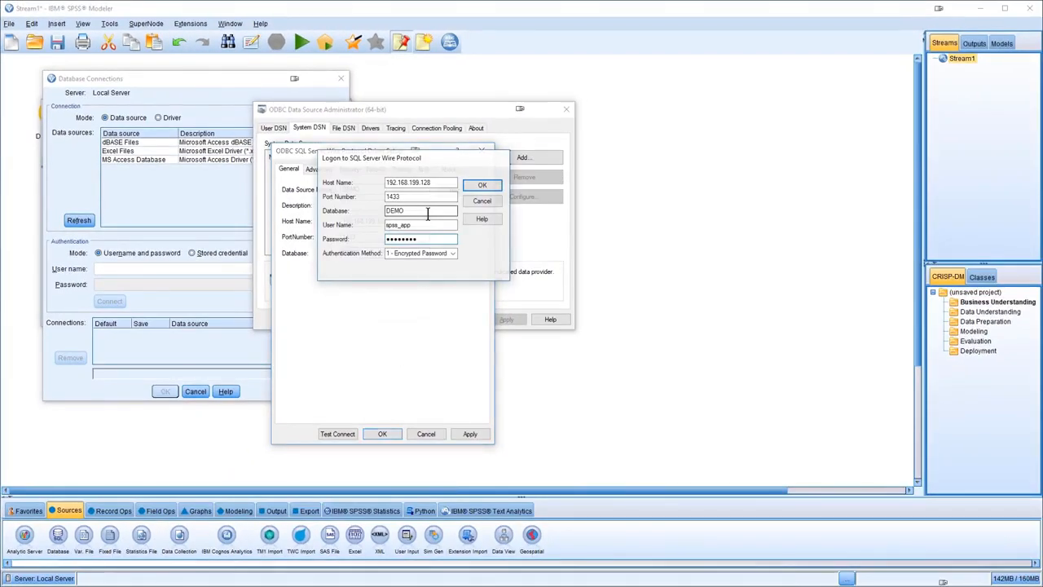
# - Test data source DEMO for host 192.168.199.128, port 1433, database DEMO, as spss_app with the account password, and save it
pyautogui.press('Return')
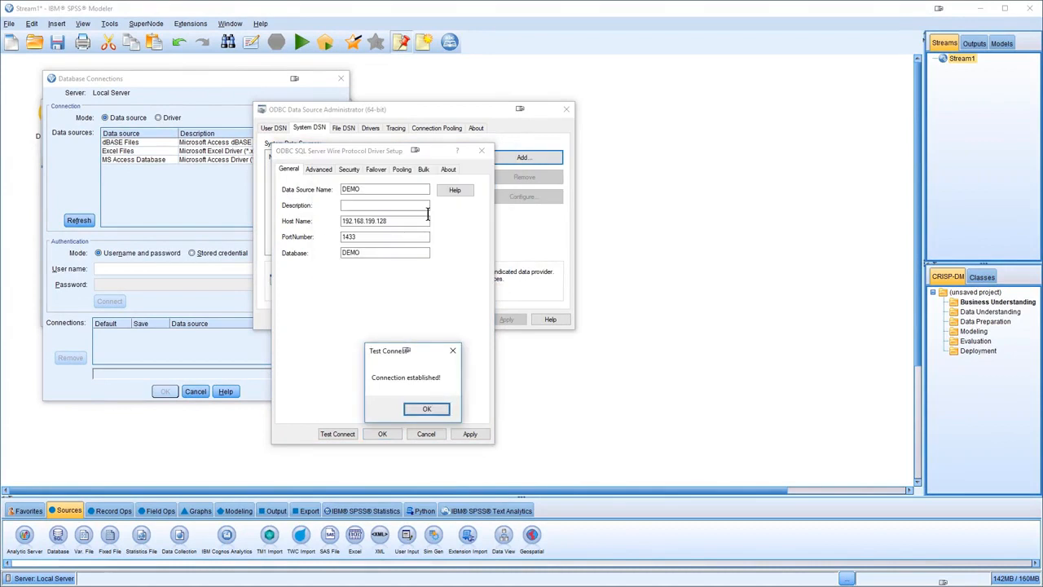
pyautogui.click(422, 408)
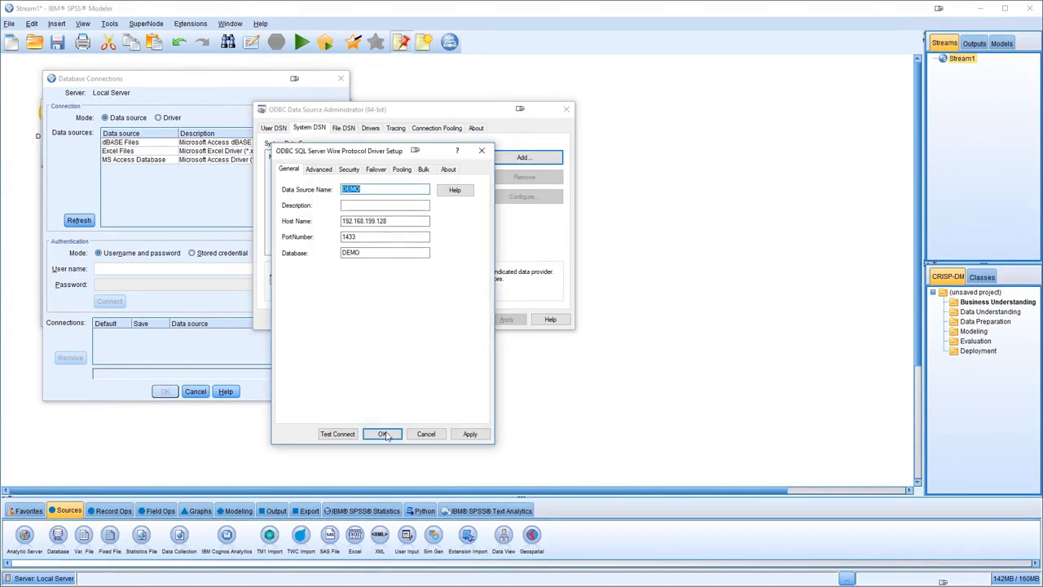
pyautogui.click(383, 434)
# - Refresh the data sources, connect to DEMO as spss_app with the account password, and save it as the default connection
pyautogui.click(79, 220)
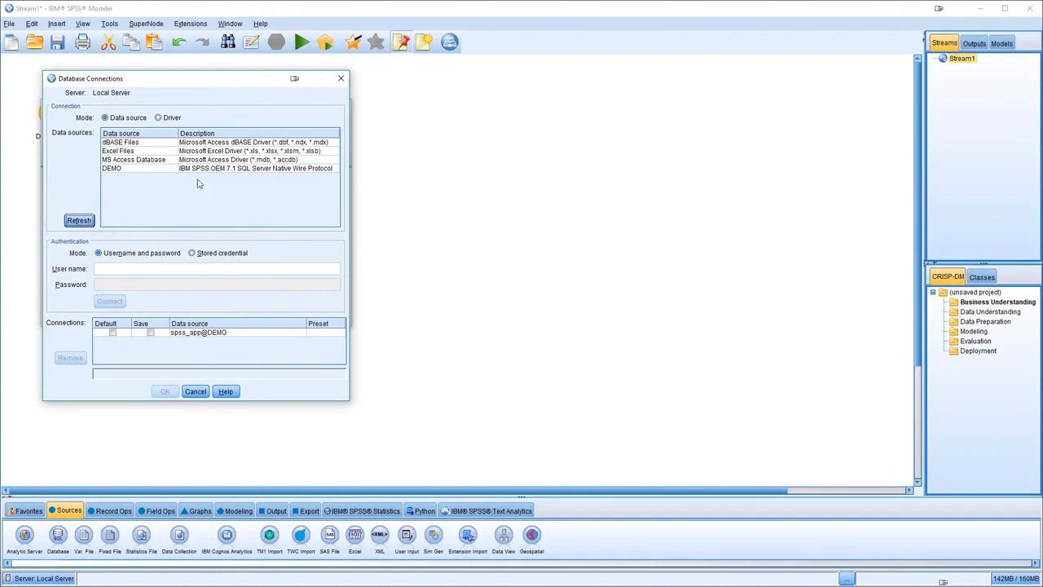
pyautogui.click(244, 169)
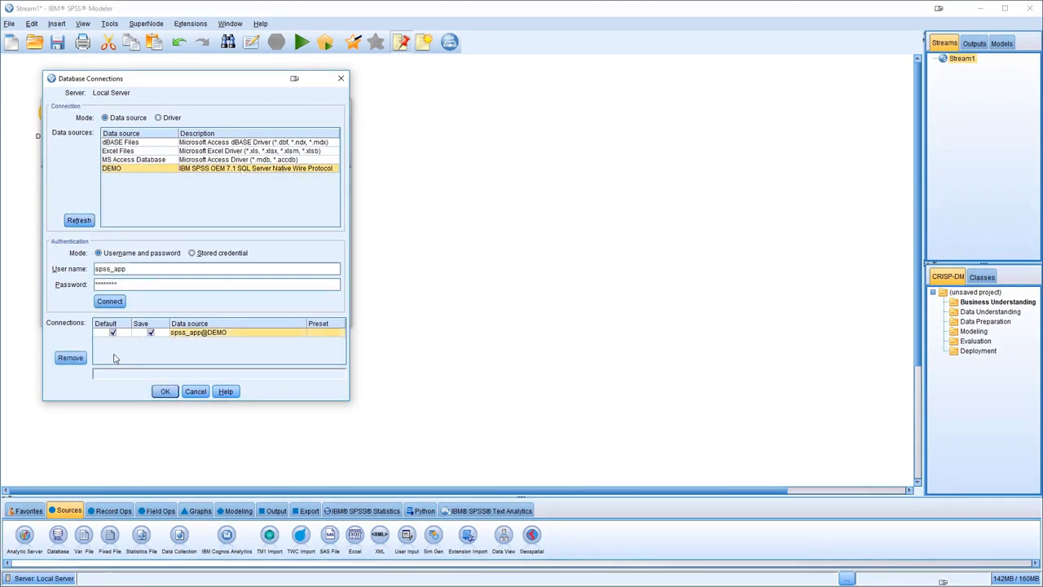
pyautogui.click(164, 389)
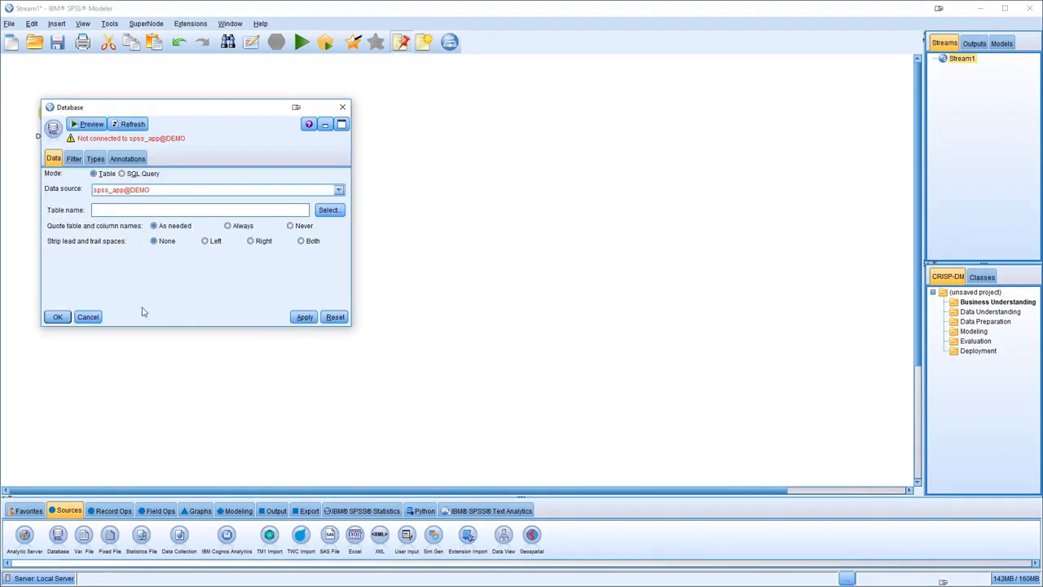
# - Log in to DEMO with the database password and choose dbo.Customers as the node's table
pyautogui.click(336, 211)
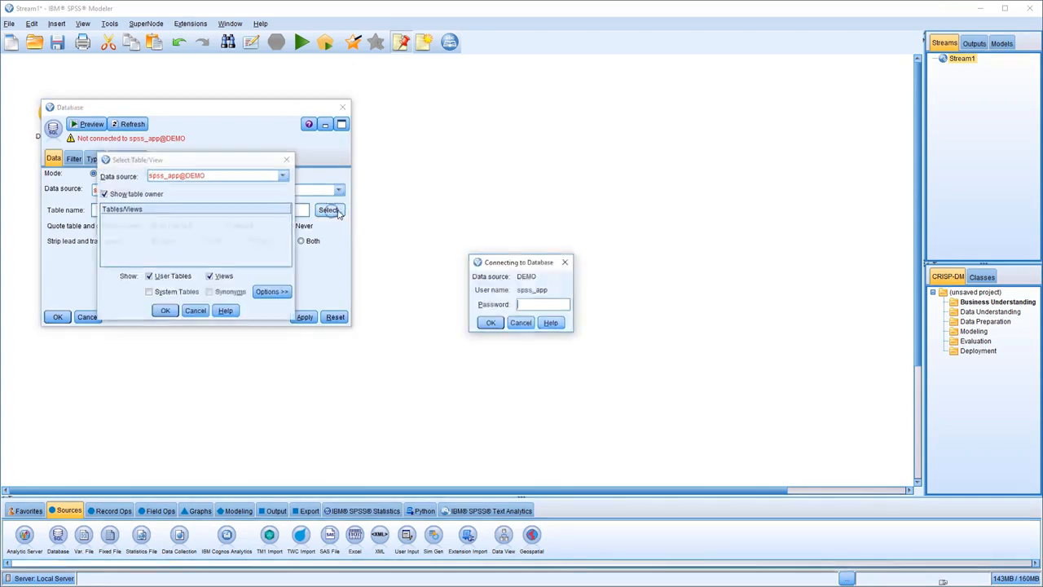
pyautogui.click(490, 323)
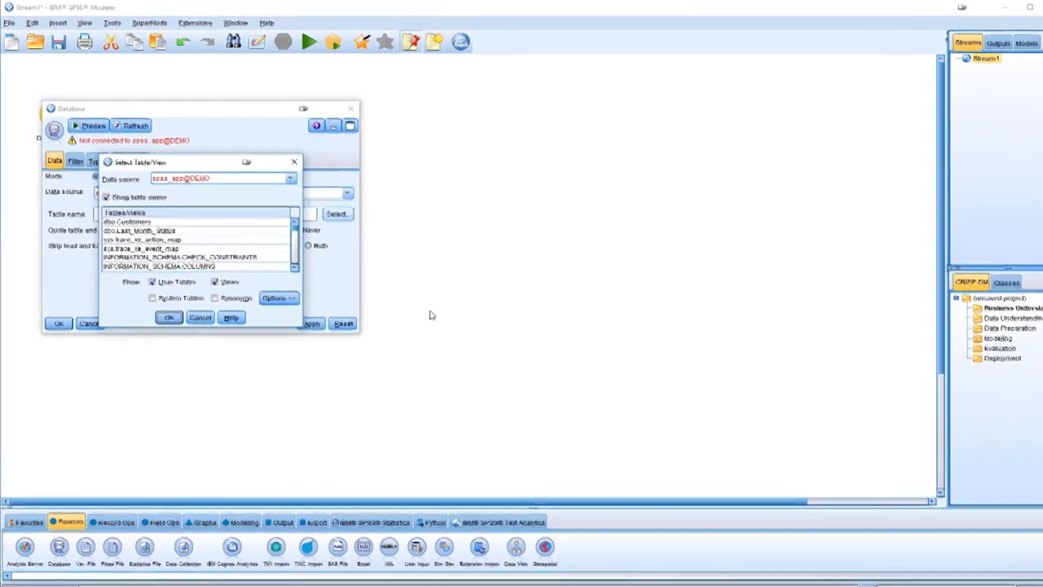
pyautogui.click(163, 220)
pyautogui.click(165, 310)
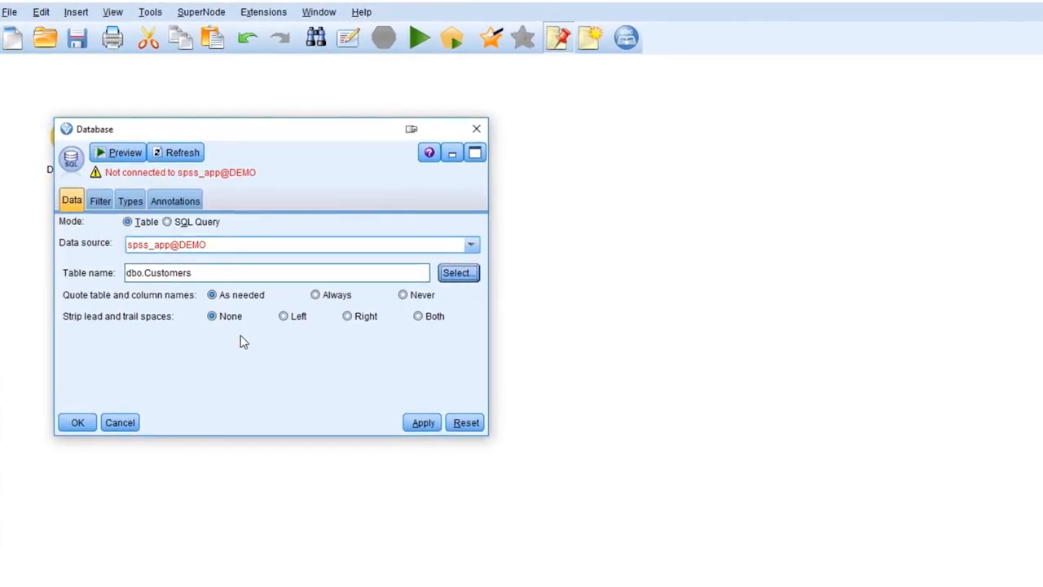
# - Set quoting of table and column names to Never, preview the customer records and accept the node settings
pyautogui.click(410, 298)
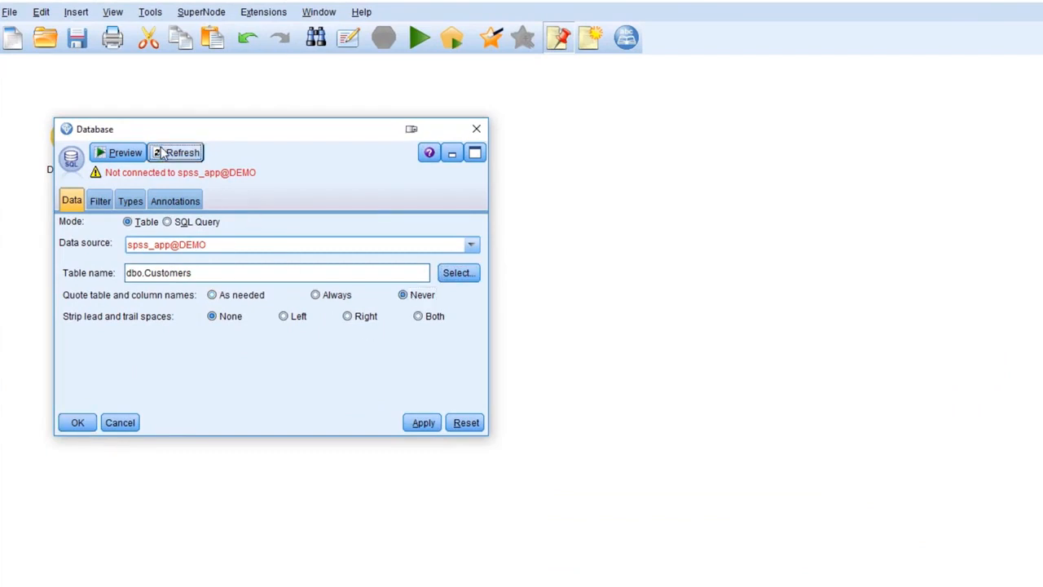
pyautogui.click(130, 157)
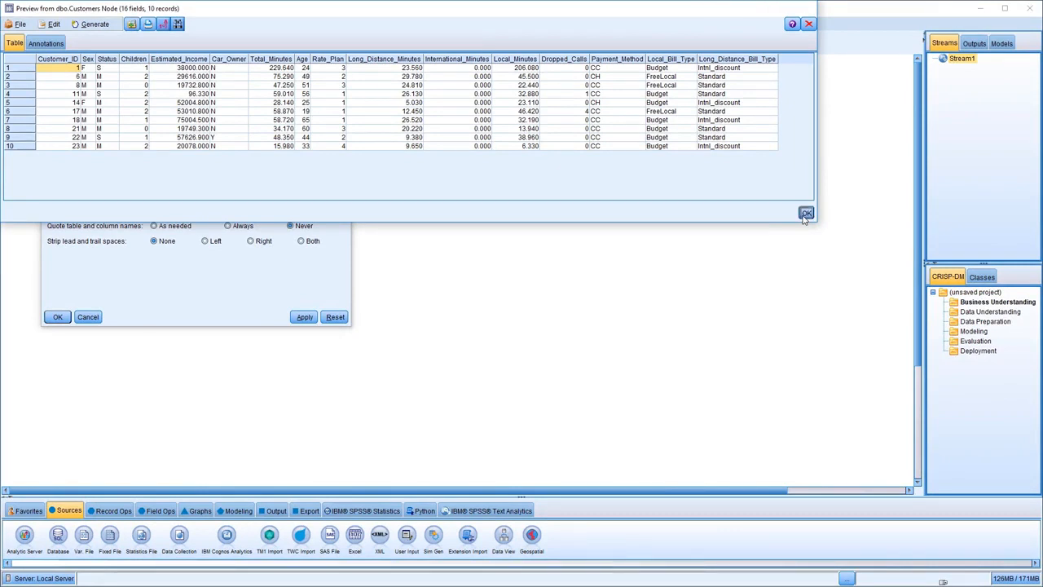
pyautogui.click(805, 213)
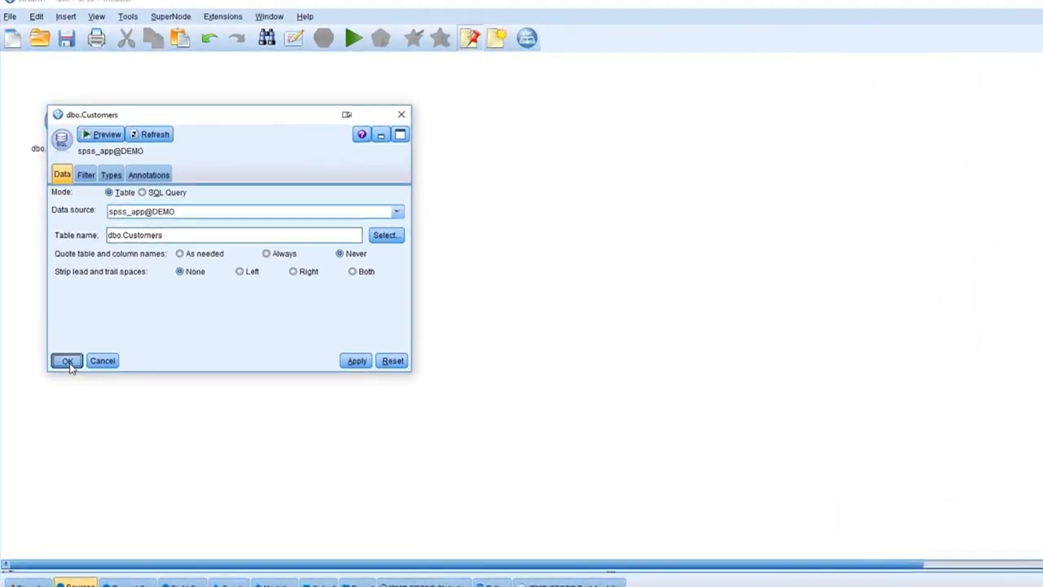
pyautogui.click(68, 361)
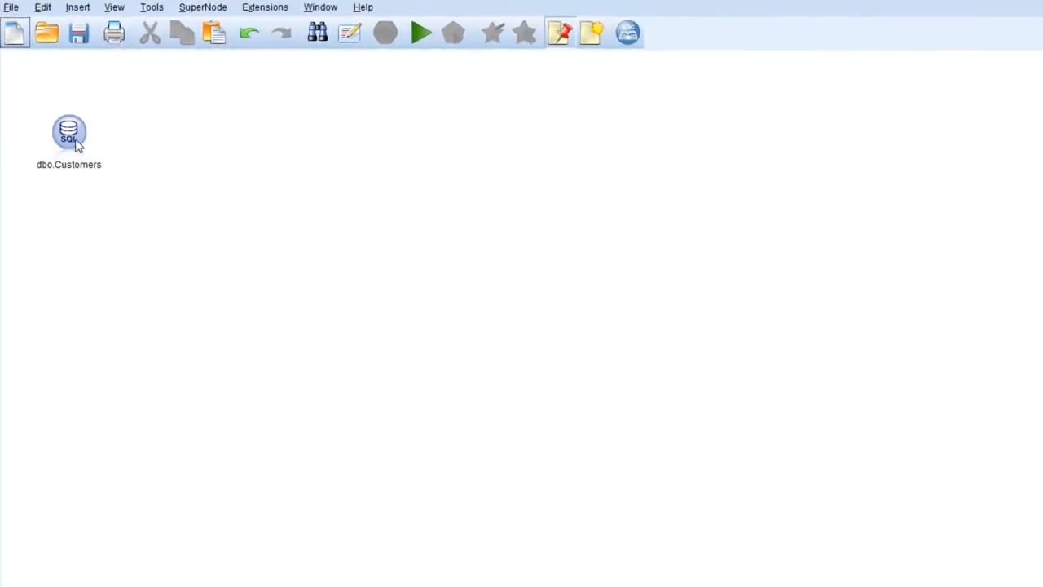
# - Duplicate the dbo.Customers node by copying it and pasting the copy onto the stream canvas
pyautogui.rightClick(64, 128)
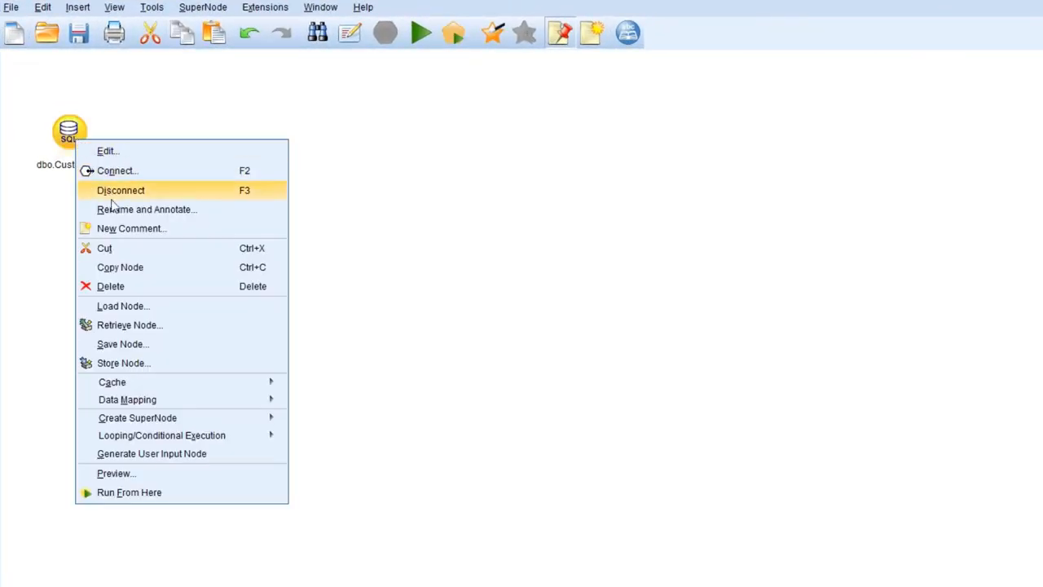
pyautogui.click(127, 269)
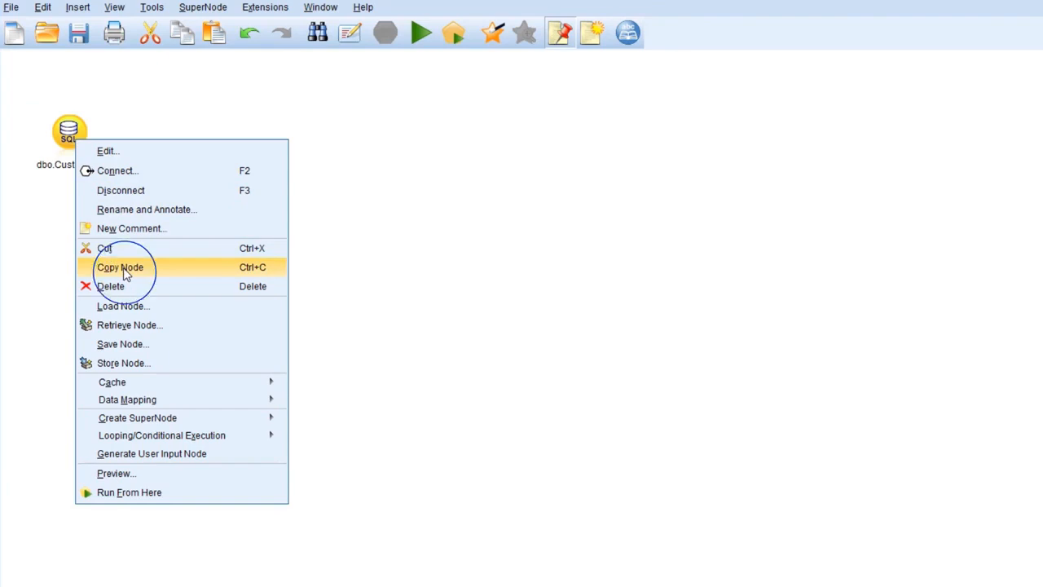
pyautogui.rightClick(65, 204)
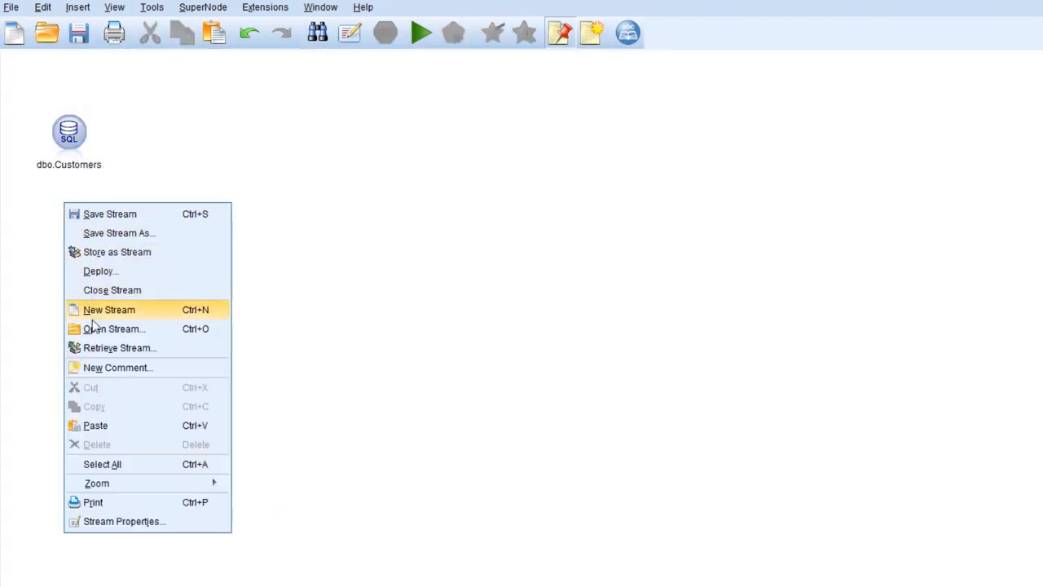
pyautogui.click(96, 426)
# - Change the duplicated node's table to dbo.Last_Month_Status and accept its settings
pyautogui.doubleClick(78, 208)
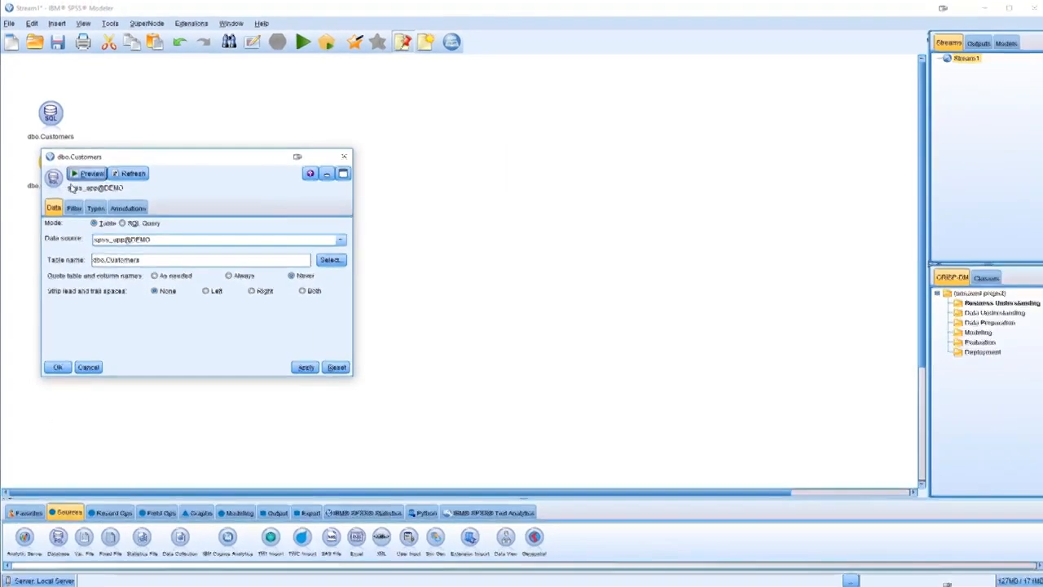
pyautogui.click(329, 259)
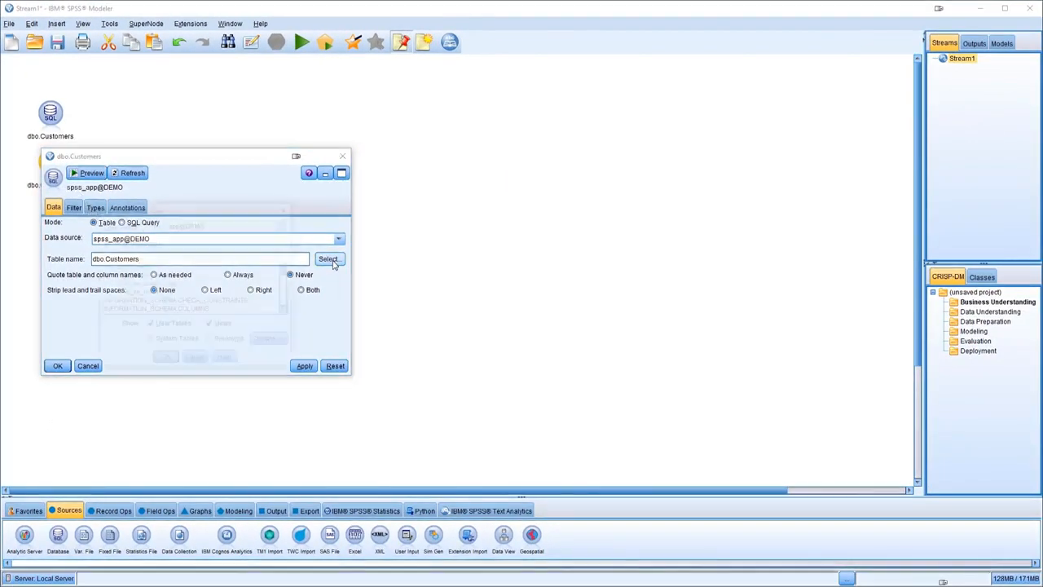
pyautogui.click(166, 276)
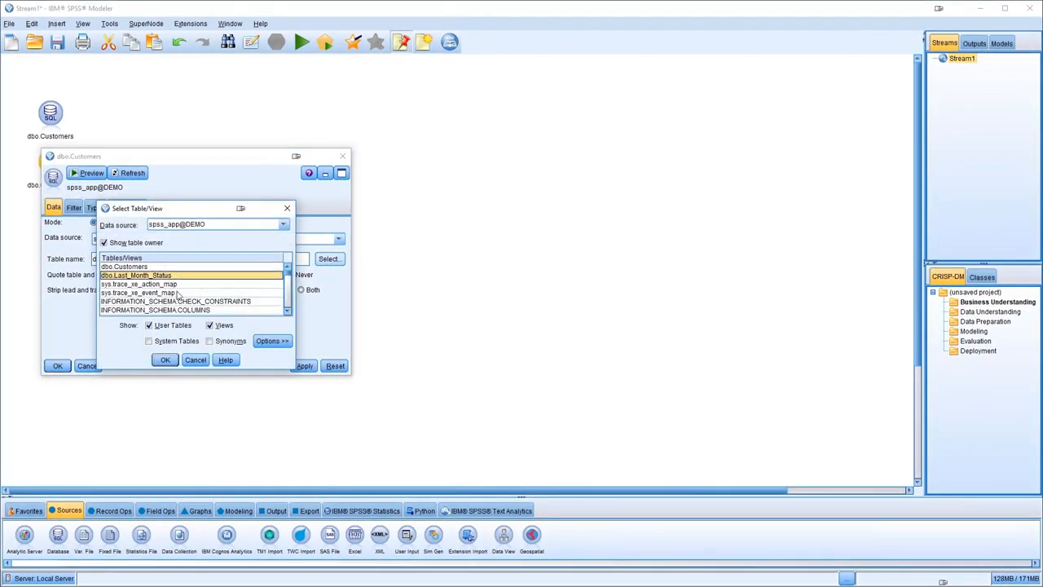
pyautogui.click(166, 360)
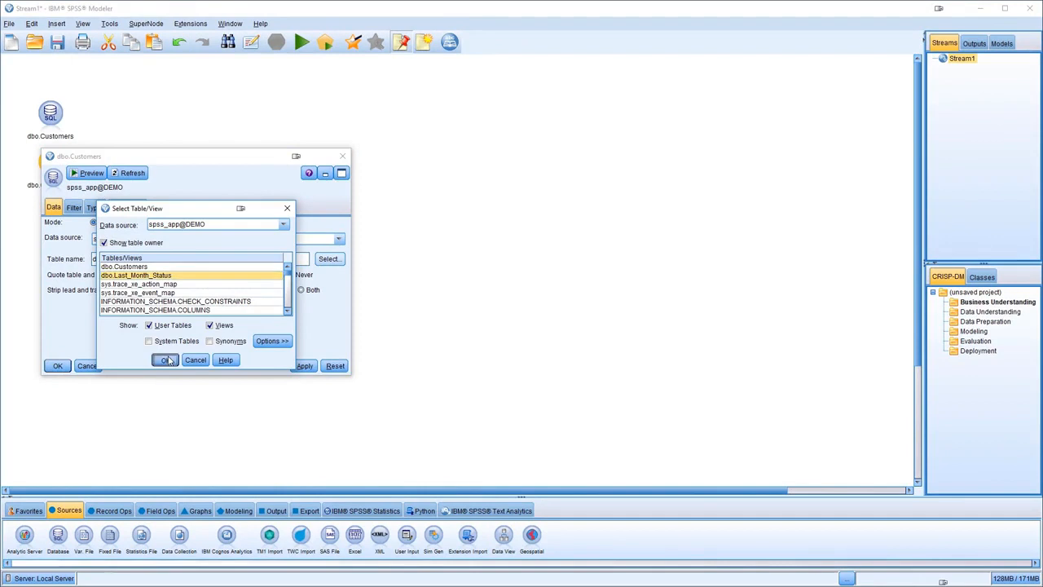
pyautogui.click(58, 365)
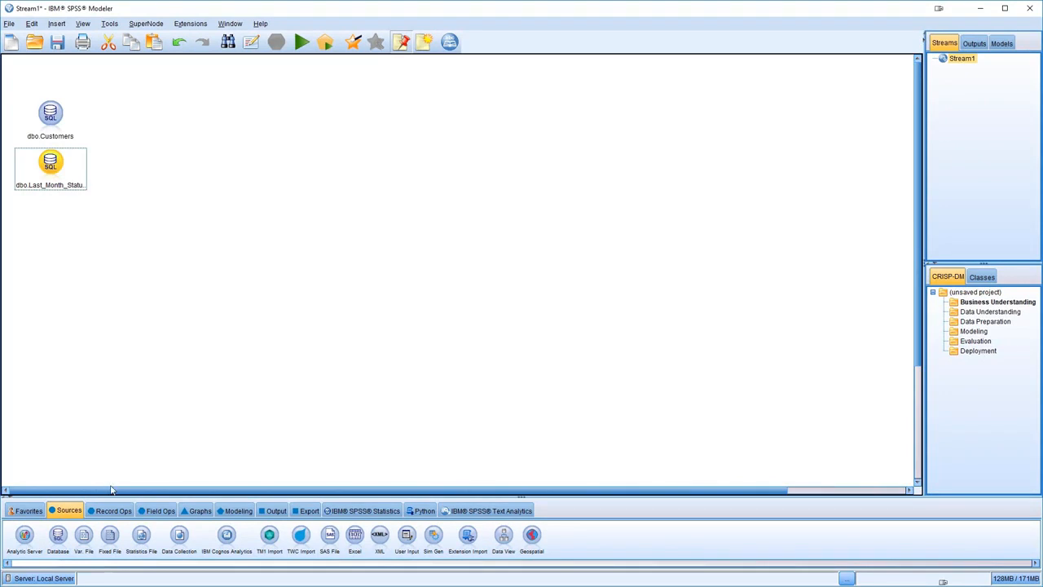
# - Add a Merge node from the record operations, linked from the dbo.Last_Month_Status node
pyautogui.click(114, 511)
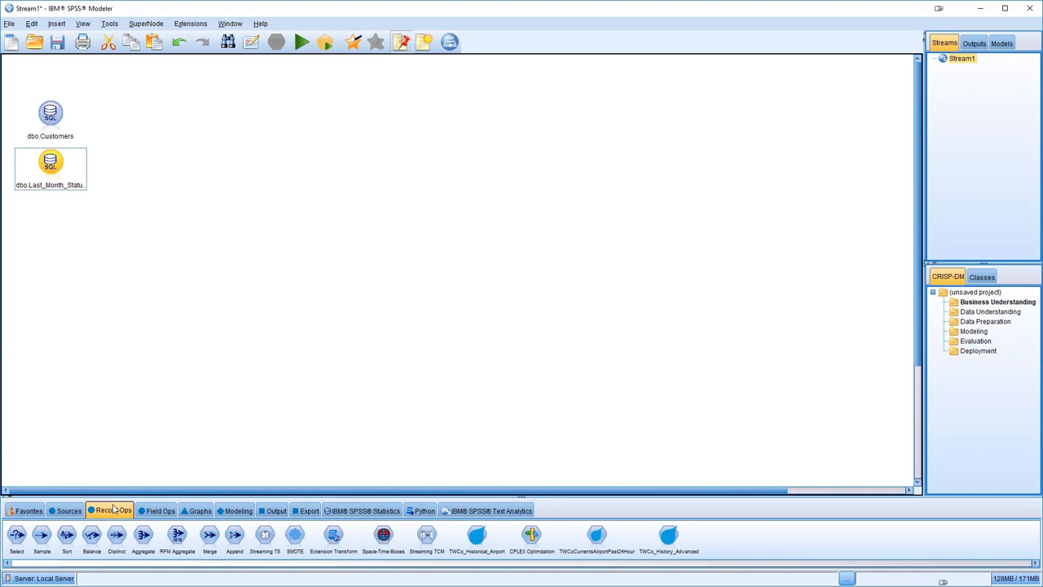
pyautogui.doubleClick(210, 538)
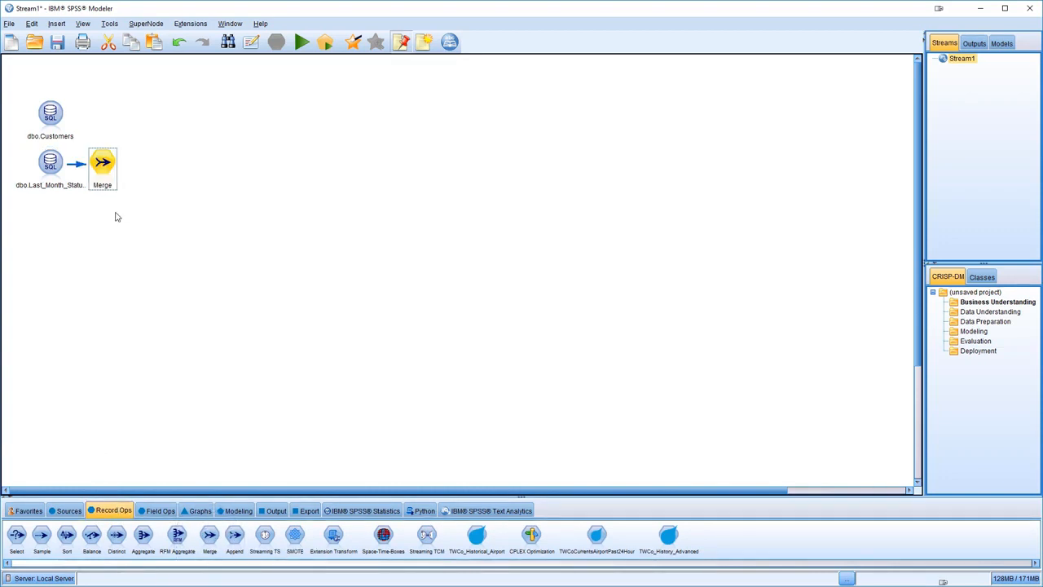
# - Connect the dbo.Customers node to the Merge node
pyautogui.click(49, 121)
pyautogui.press('F2')
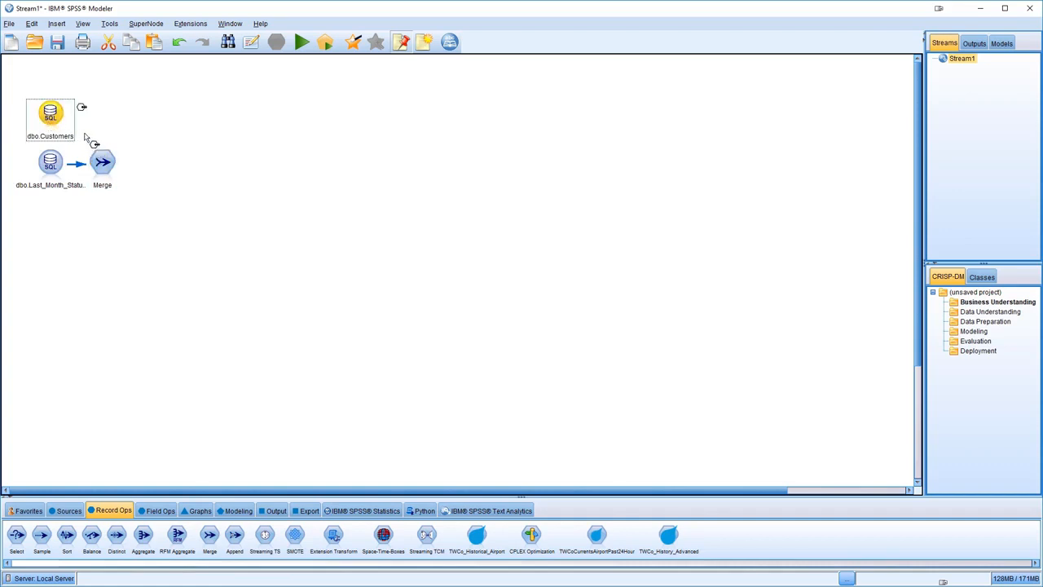
pyautogui.click(100, 161)
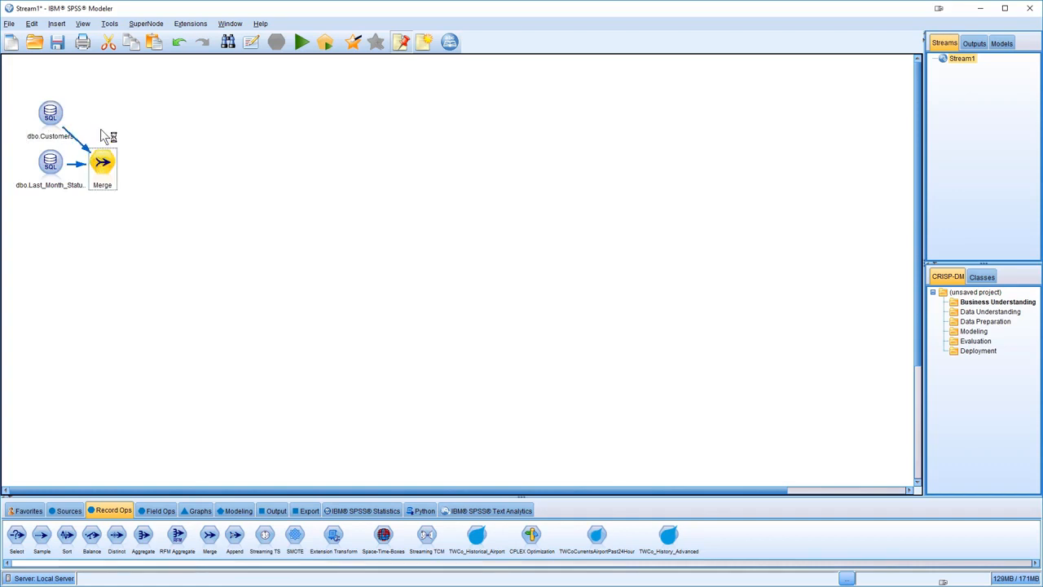
# - Disconnect the dbo.Customers node from the stream and reconnect it to the Merge node
pyautogui.click(58, 116)
pyautogui.press('F3')
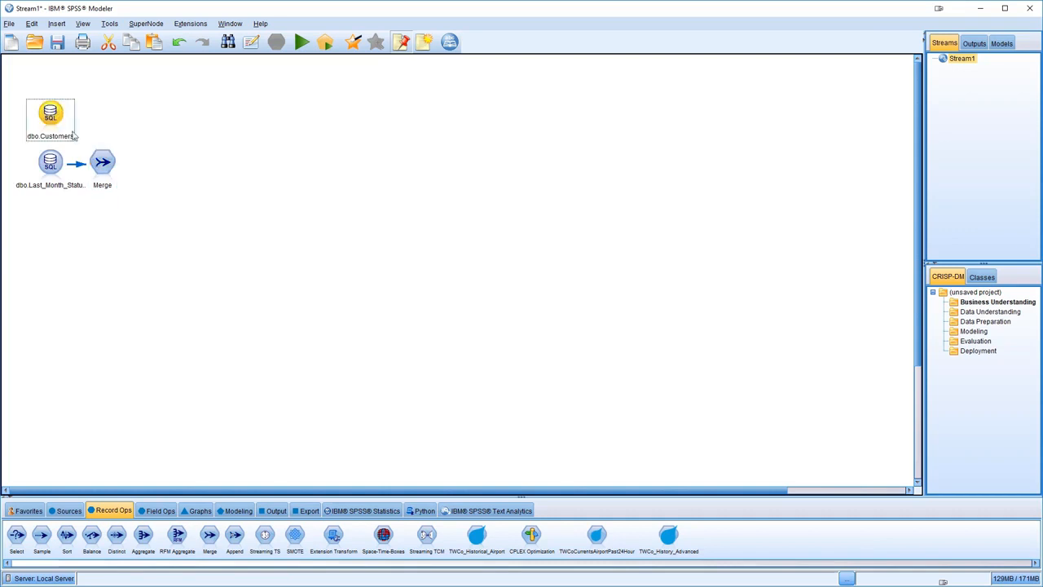
pyautogui.rightClick(53, 117)
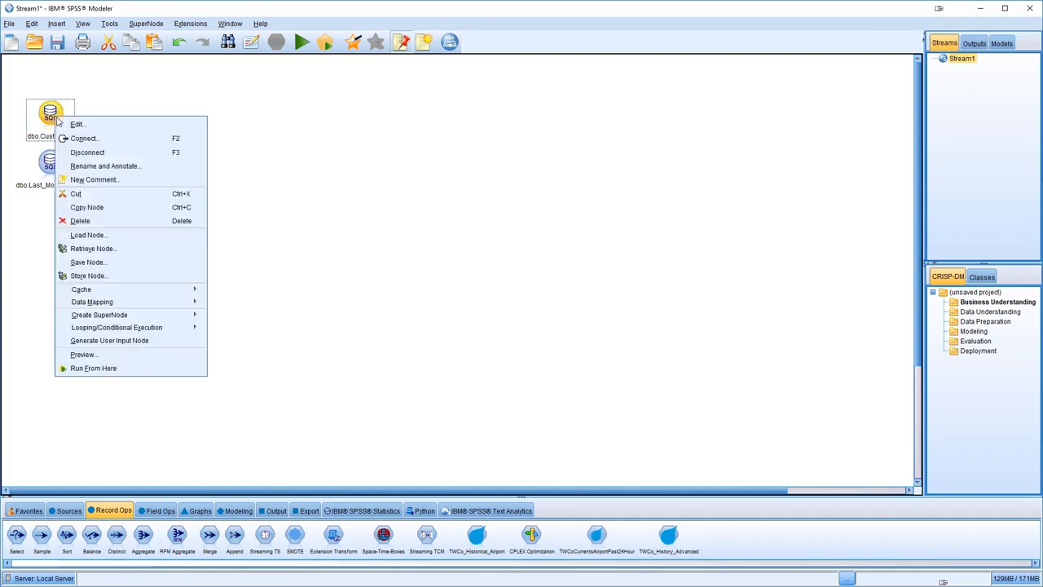
pyautogui.click(72, 138)
pyautogui.click(99, 161)
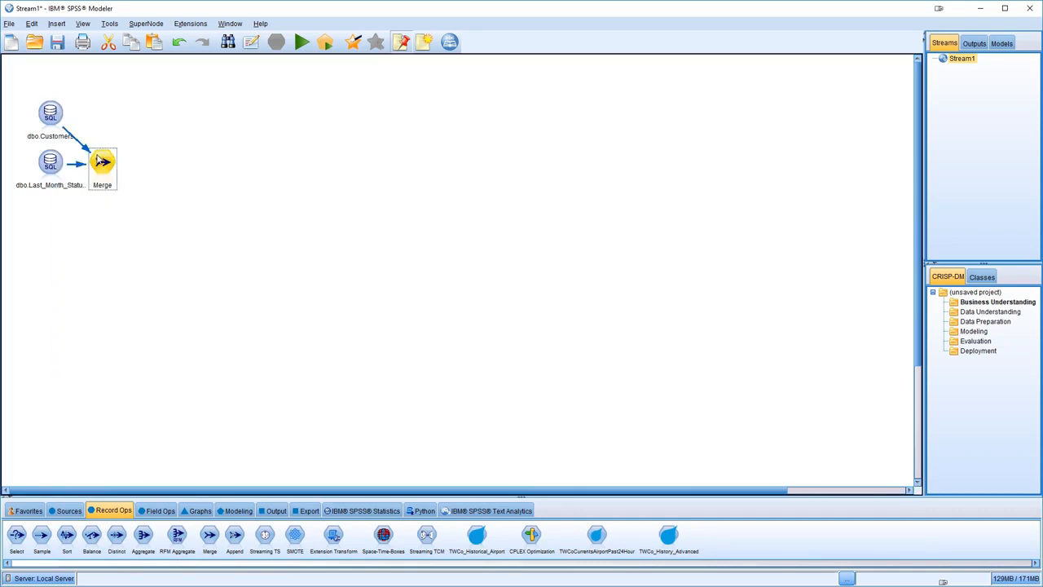
# - Check the Merge node's input datasets and set its merge method to Keys with Customer_ID as the merge key
pyautogui.doubleClick(111, 163)
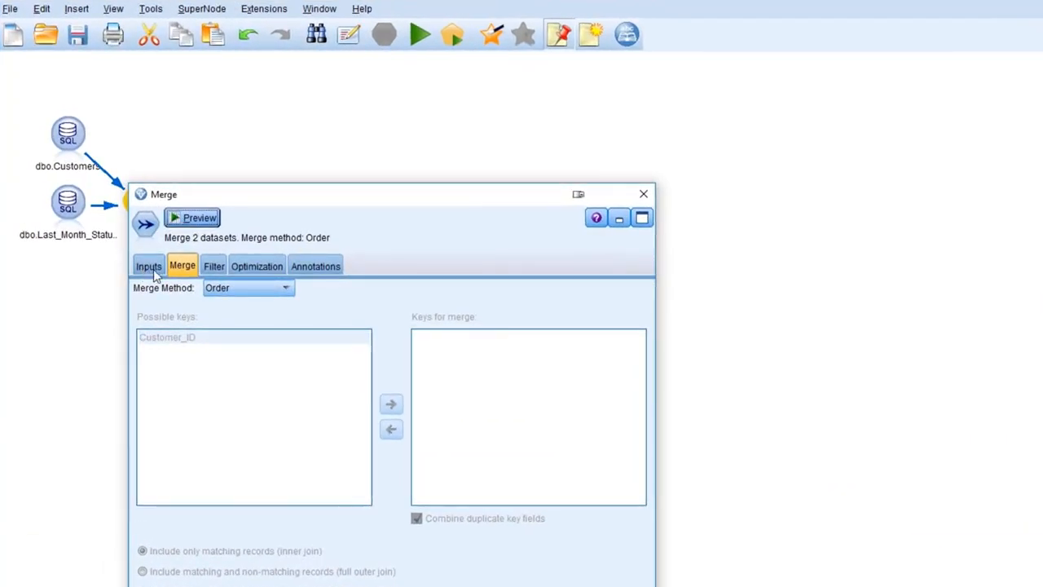
pyautogui.click(155, 269)
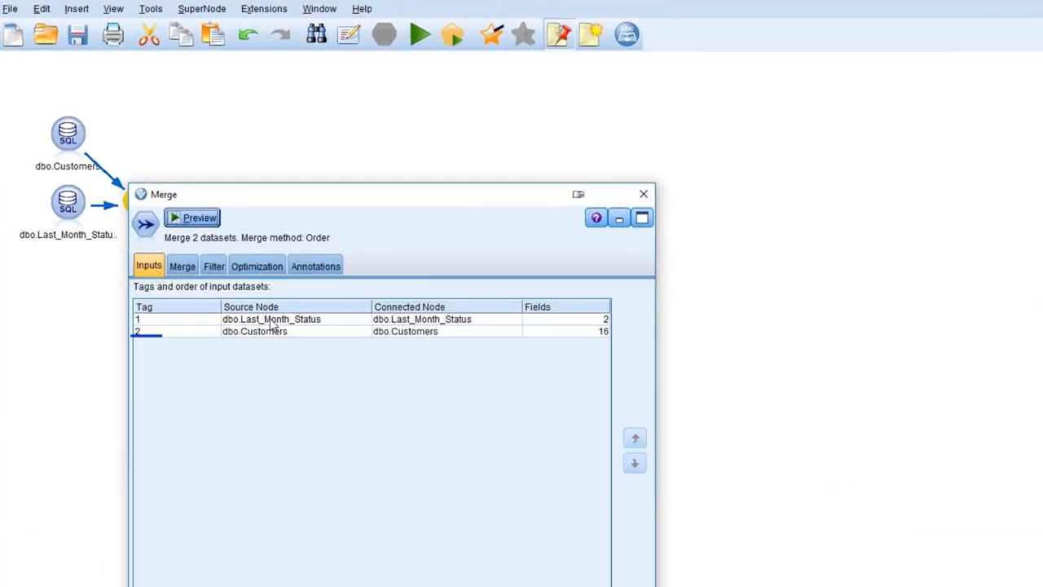
pyautogui.click(184, 266)
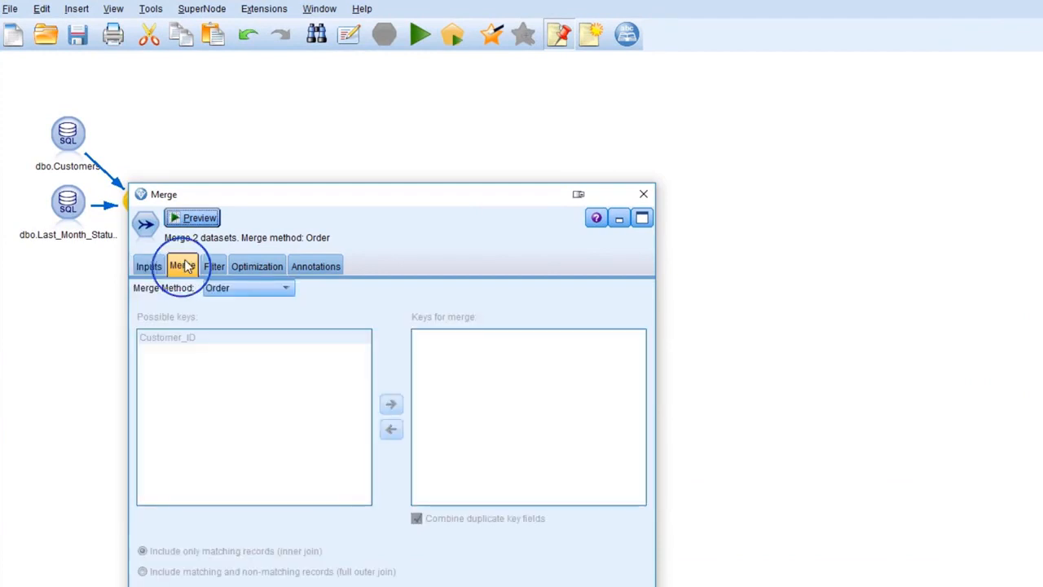
pyautogui.click(240, 290)
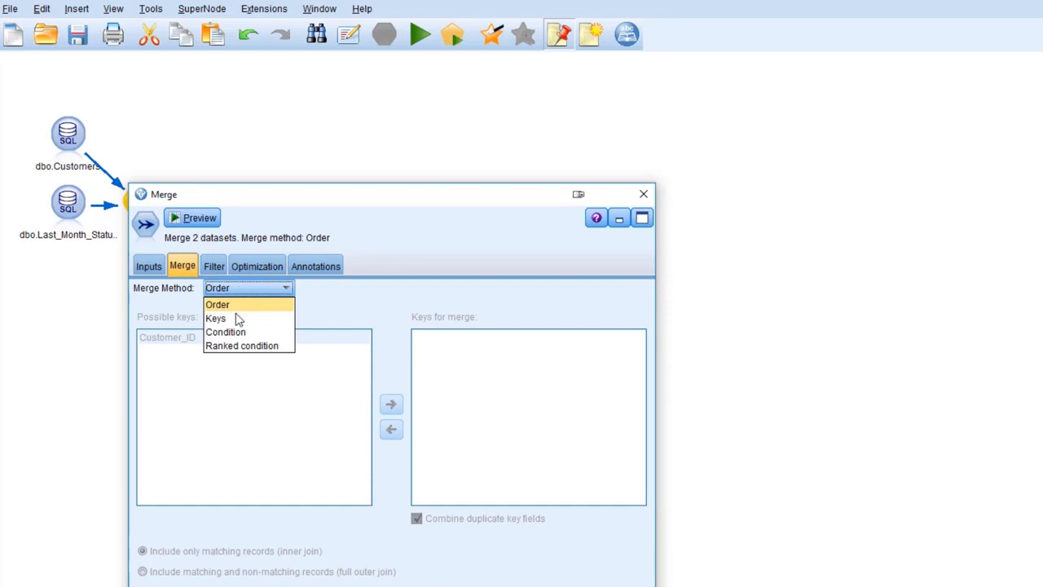
pyautogui.click(236, 319)
pyautogui.click(204, 336)
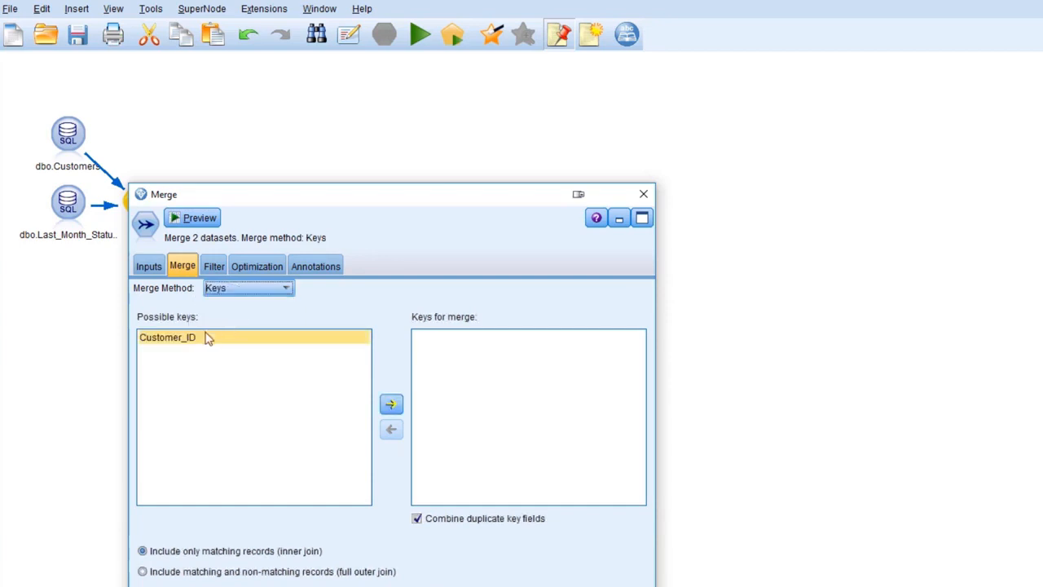
pyautogui.click(391, 405)
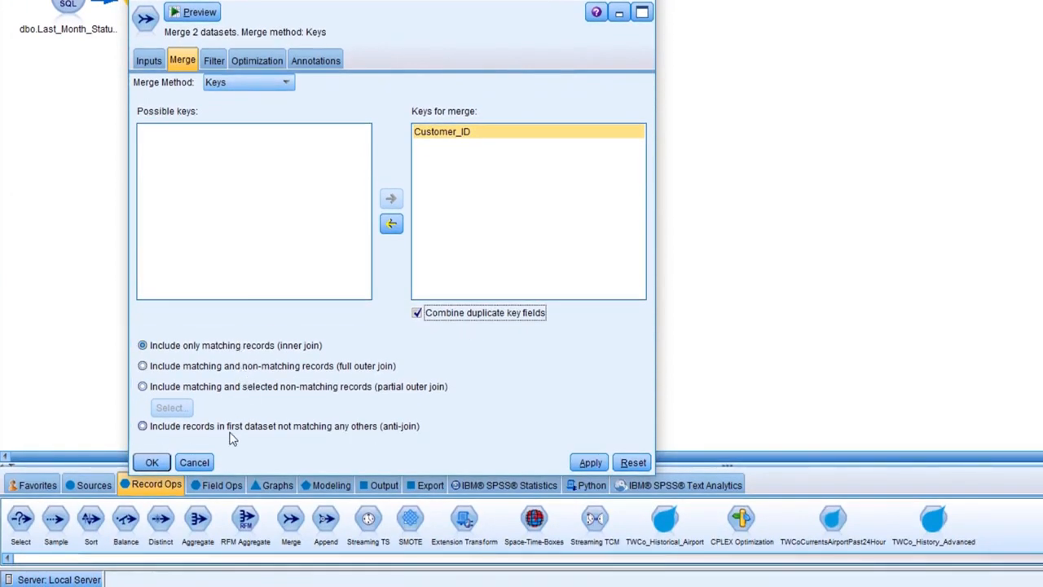
# - Make the merge a partial outer join with only dbo.Customers contributing incomplete records, and accept the Merge settings
pyautogui.click(220, 389)
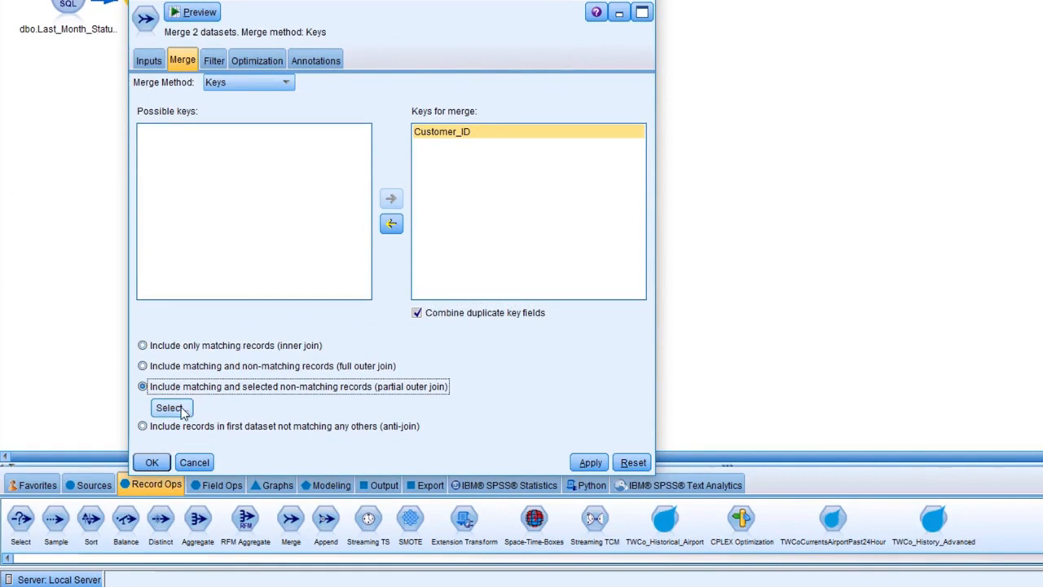
pyautogui.click(181, 411)
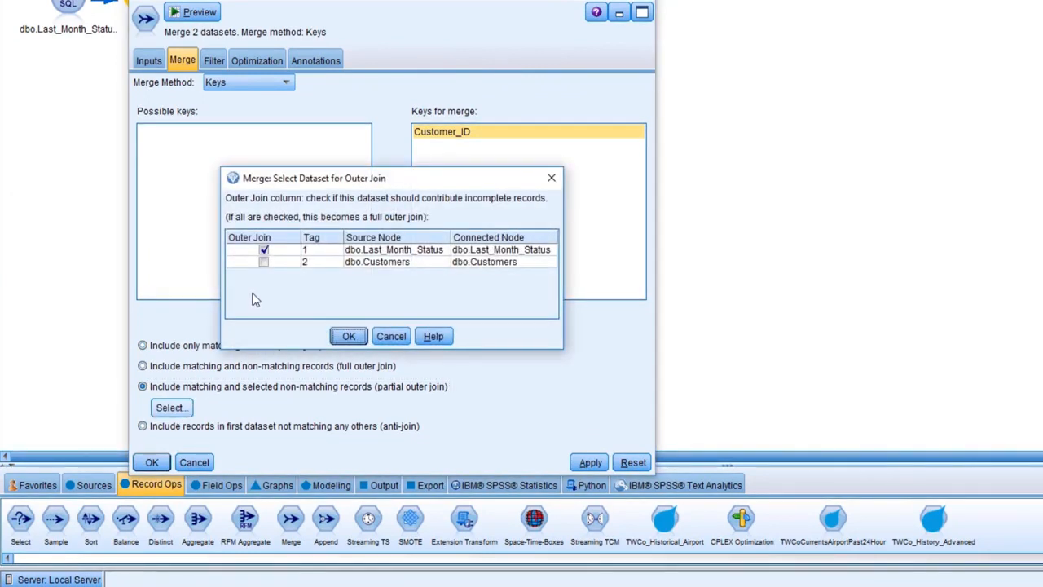
pyautogui.click(263, 251)
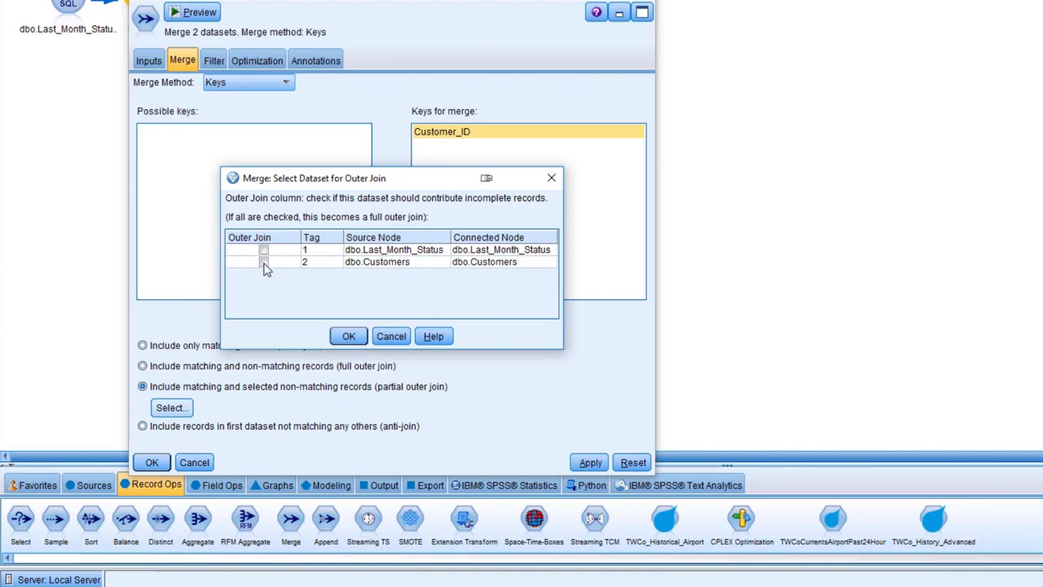
pyautogui.click(264, 264)
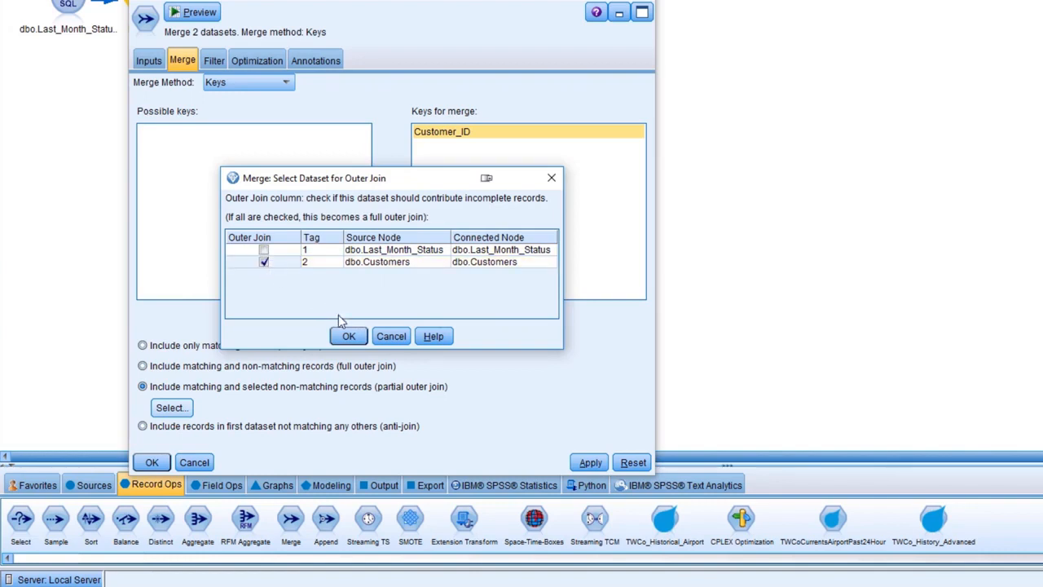
pyautogui.click(349, 338)
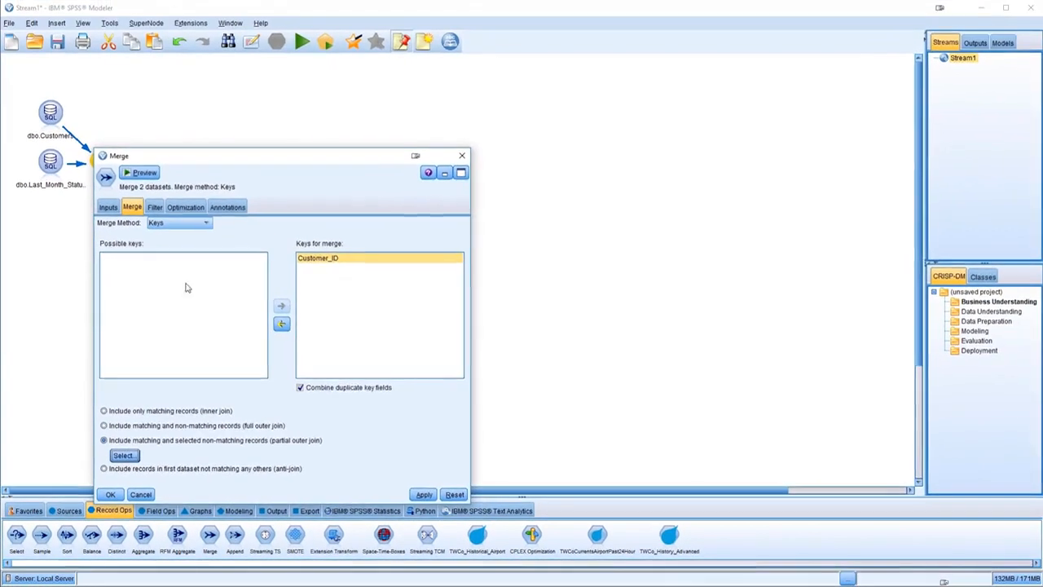
pyautogui.click(152, 462)
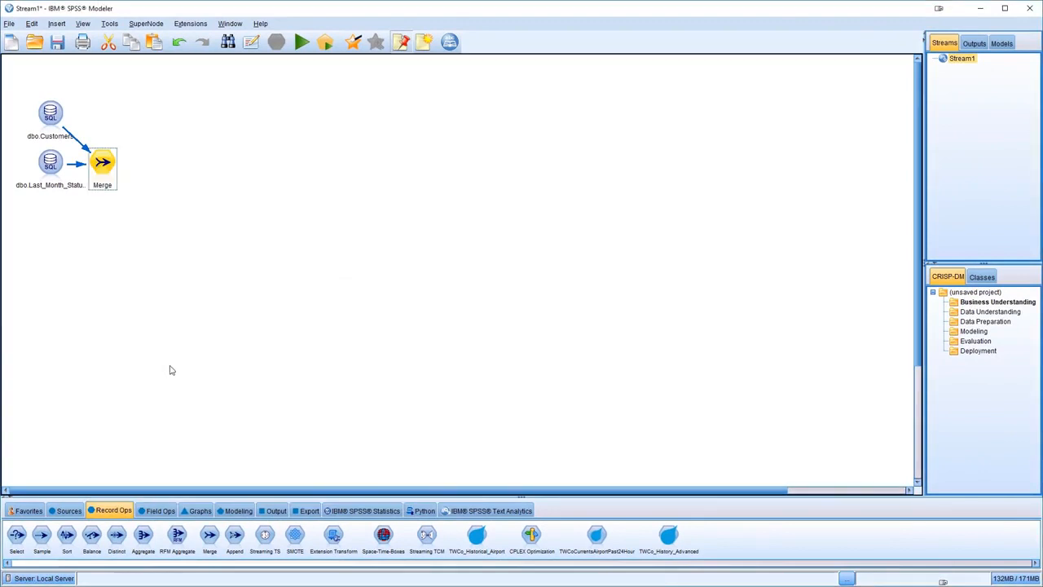
# - Add a Table output node linked from the Merge node, and run it both fully and as a preview
pyautogui.click(278, 512)
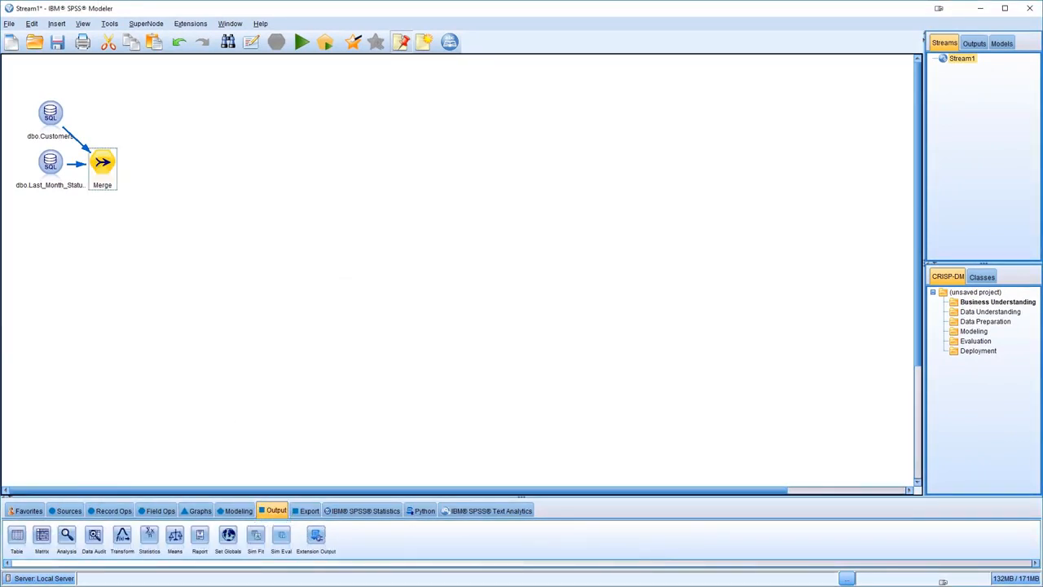
pyautogui.doubleClick(18, 536)
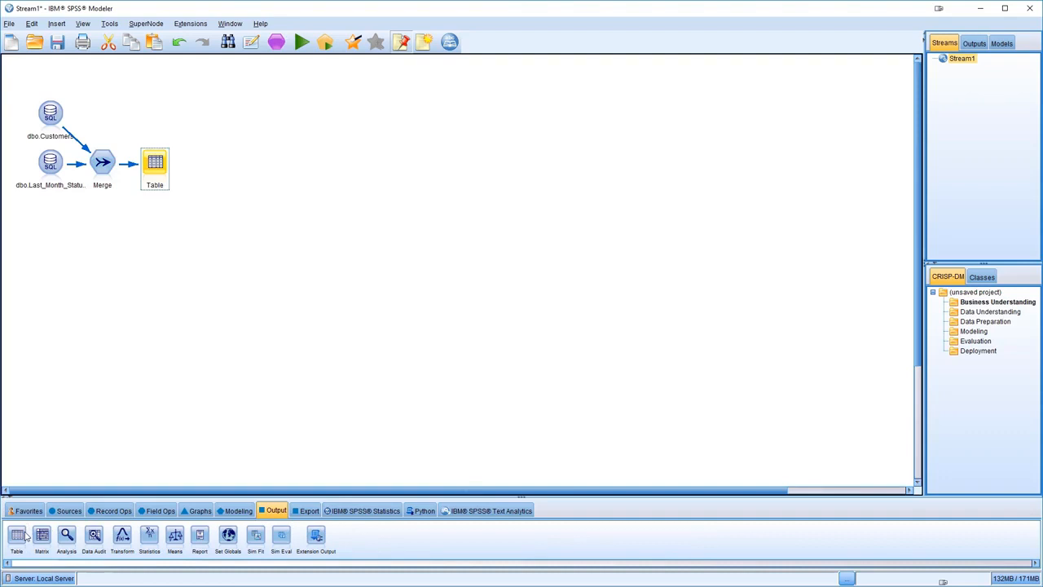
pyautogui.rightClick(159, 162)
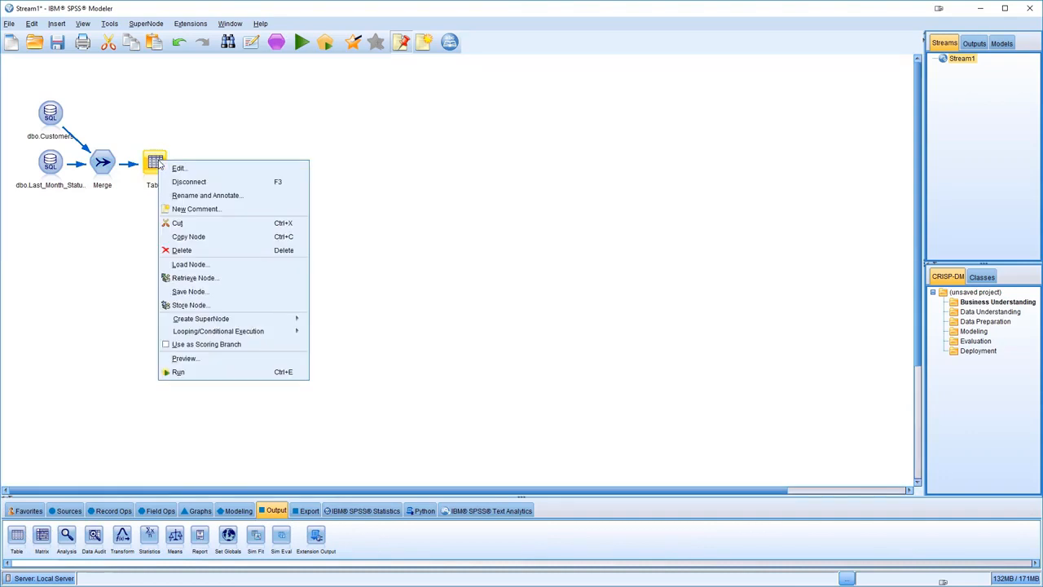
pyautogui.click(204, 372)
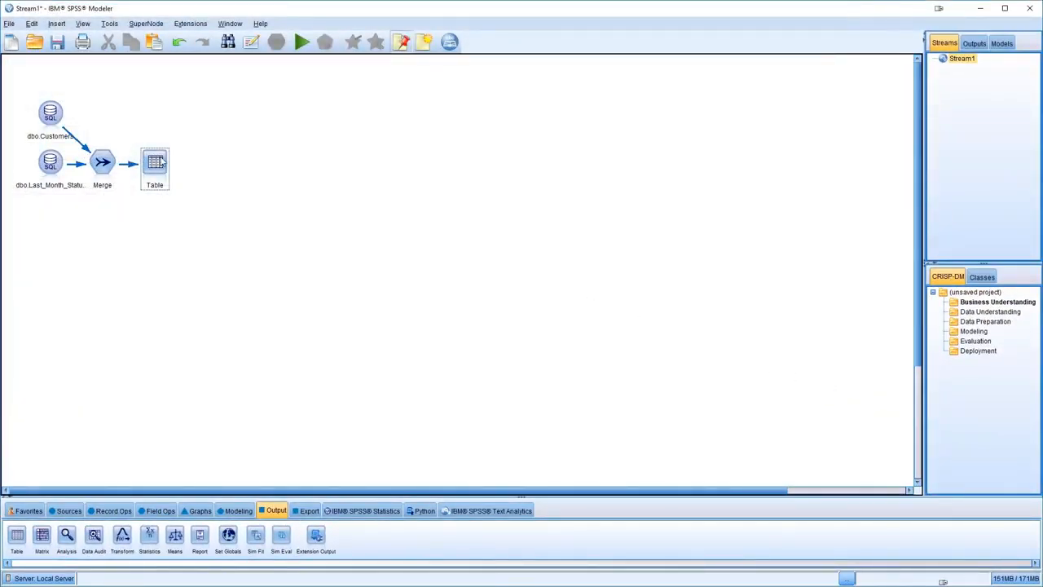
pyautogui.click(161, 161)
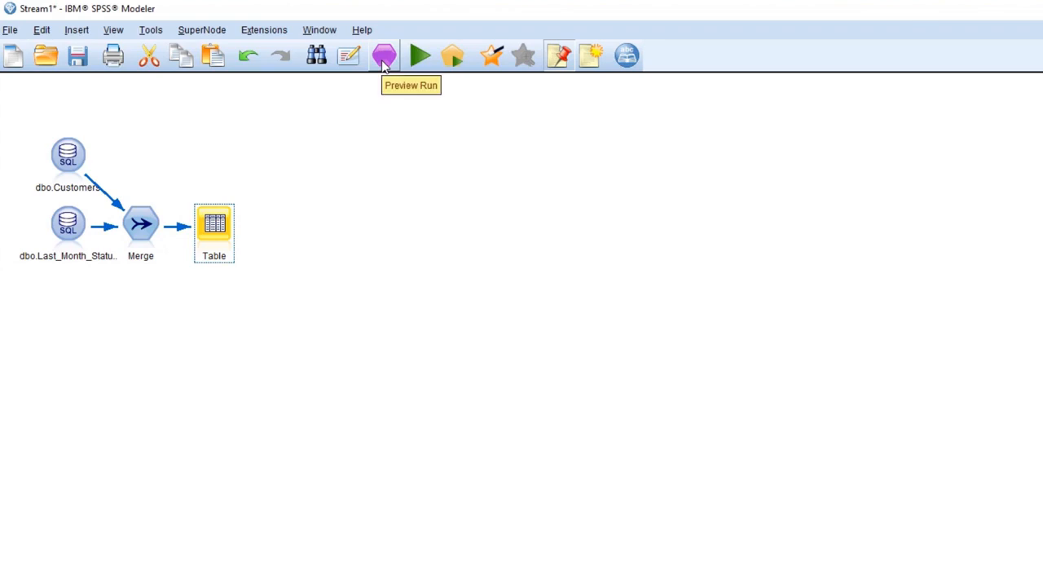
pyautogui.click(384, 57)
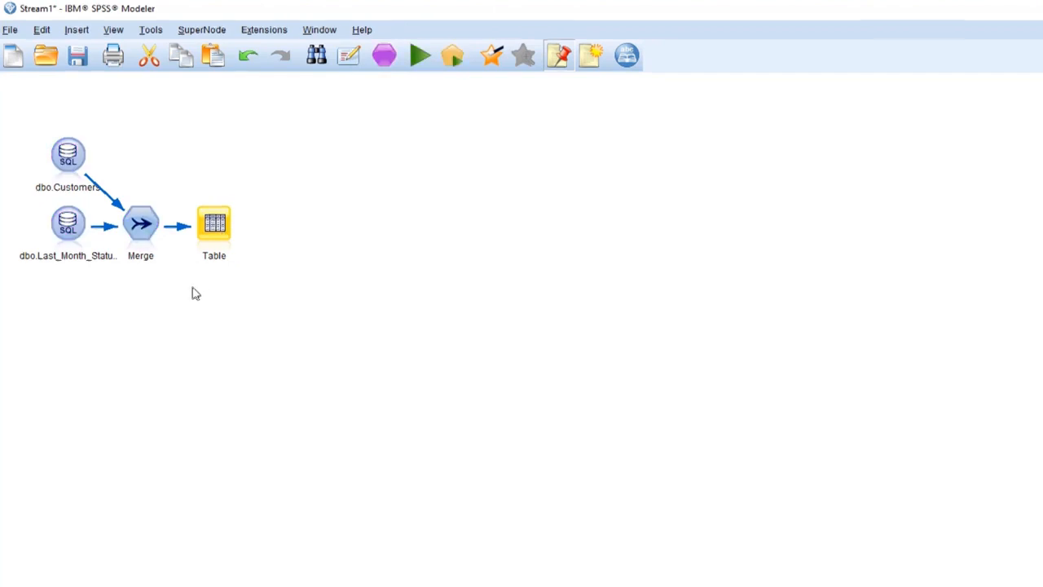
# - Add an Excel source node below the database nodes and set its import file to Comments.xlsx from the PredictiveIn20Minutes folder
pyautogui.click(69, 224)
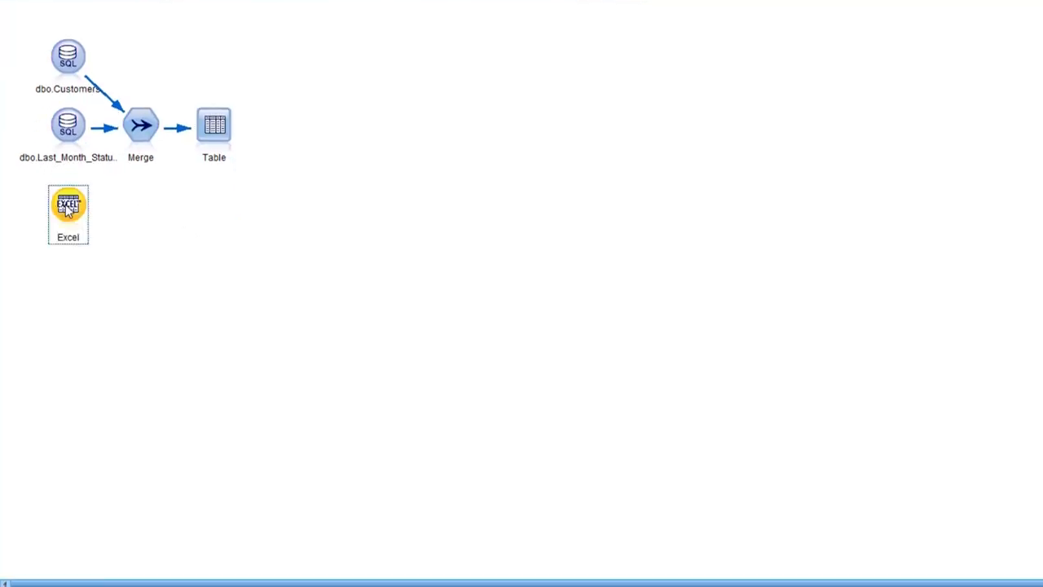
pyautogui.doubleClick(68, 205)
pyautogui.click(476, 315)
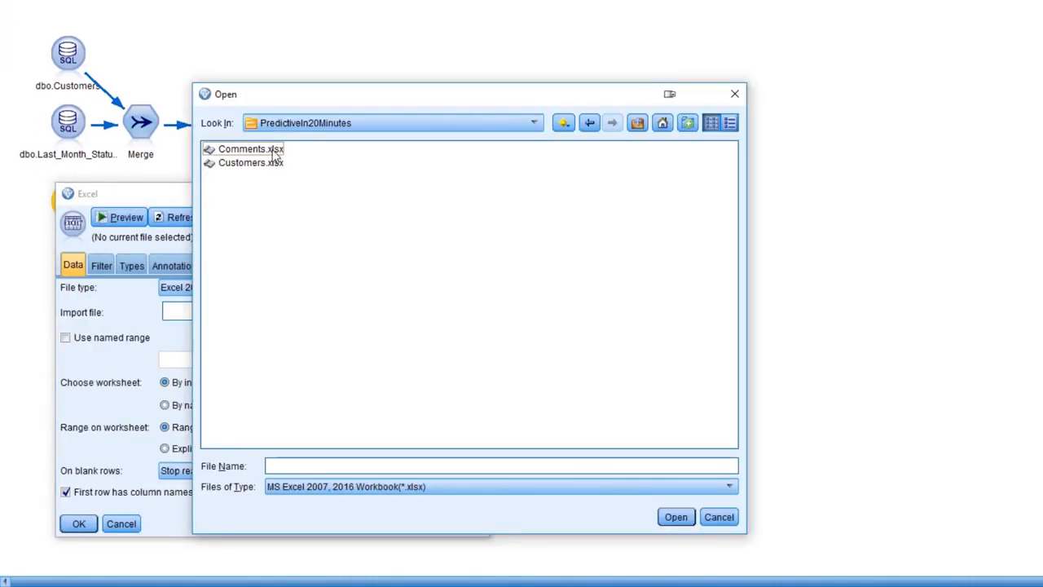
pyautogui.click(269, 149)
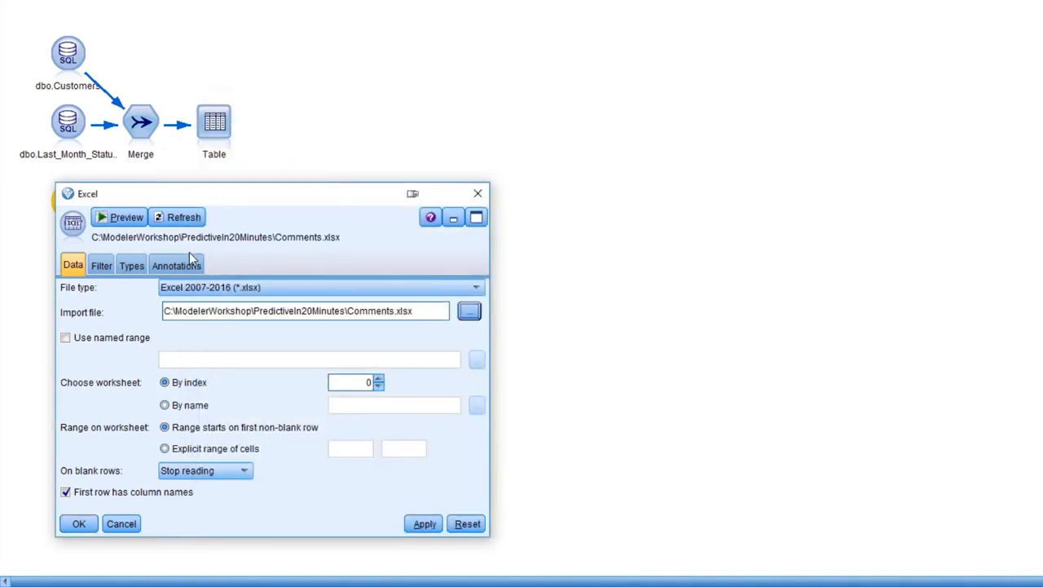
# - Preview the Comments.xlsx data and accept the Excel source node's settings
pyautogui.click(122, 219)
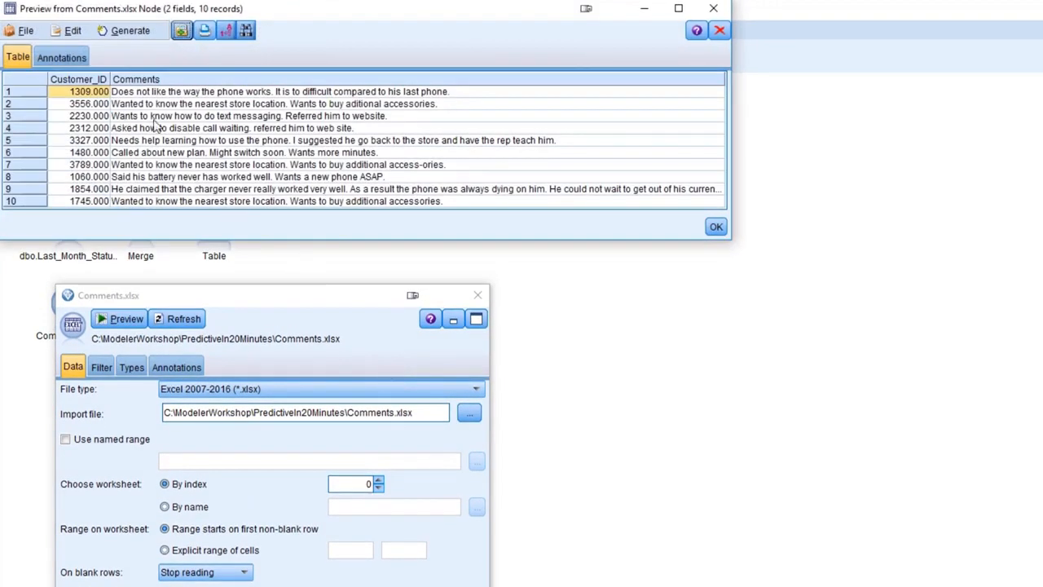
pyautogui.click(717, 227)
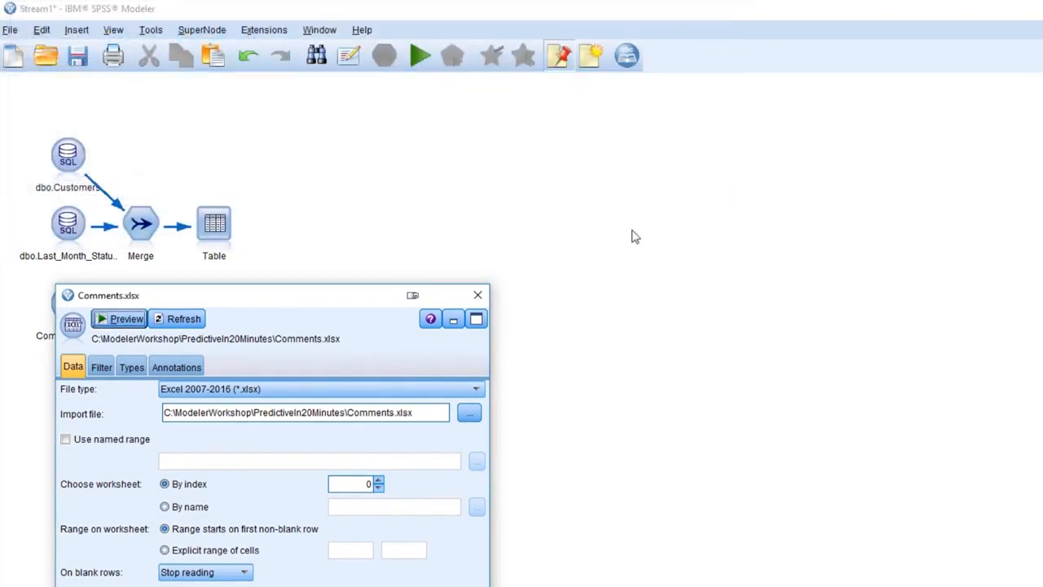
pyautogui.click(88, 586)
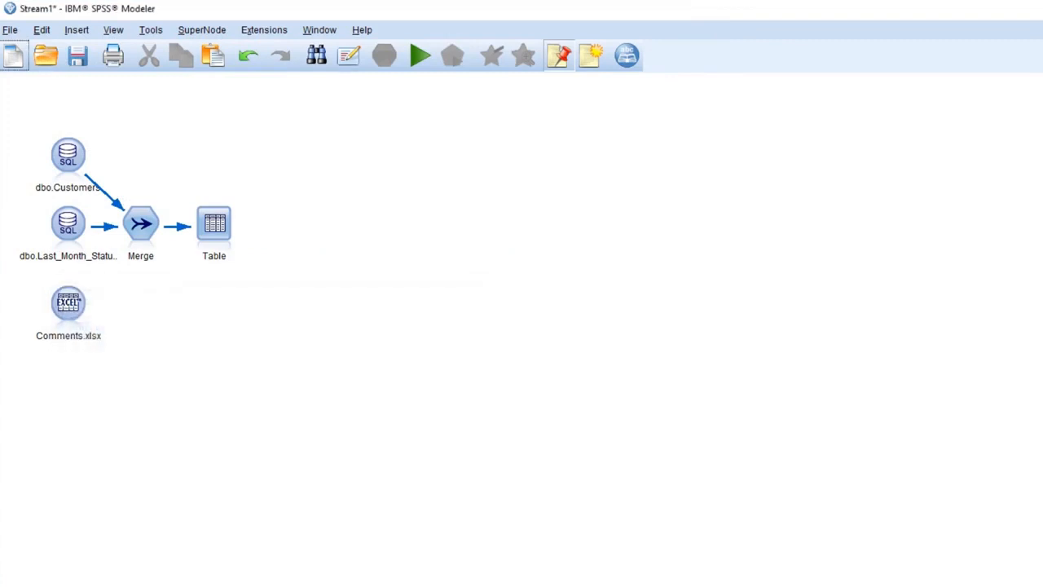
# - Move the Table node farther from the Merge node and add a second Merge node linked from Comments.xlsx
pyautogui.moveTo(210, 232); pyautogui.dragTo(323, 230)
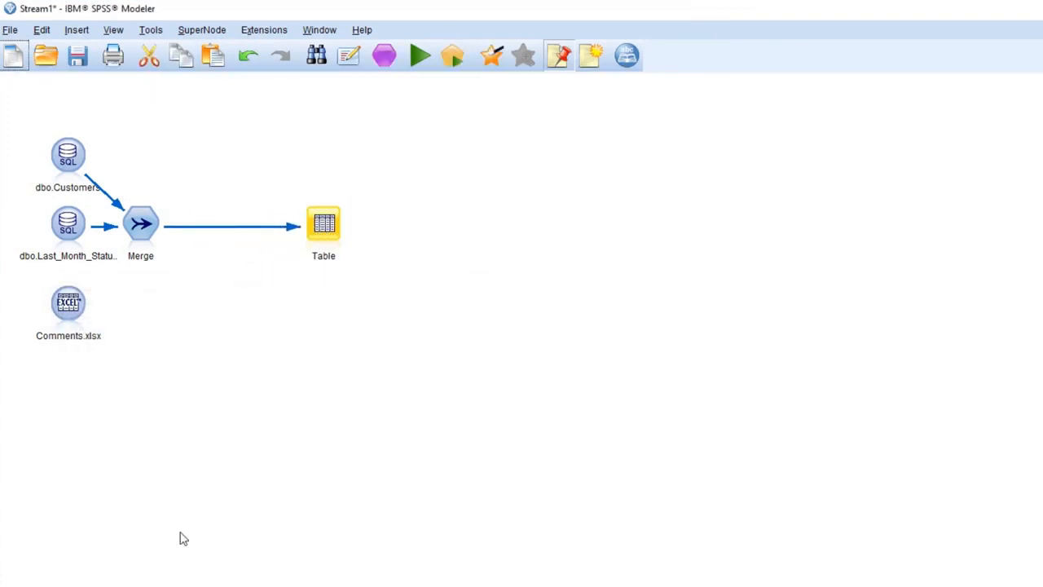
pyautogui.click(81, 306)
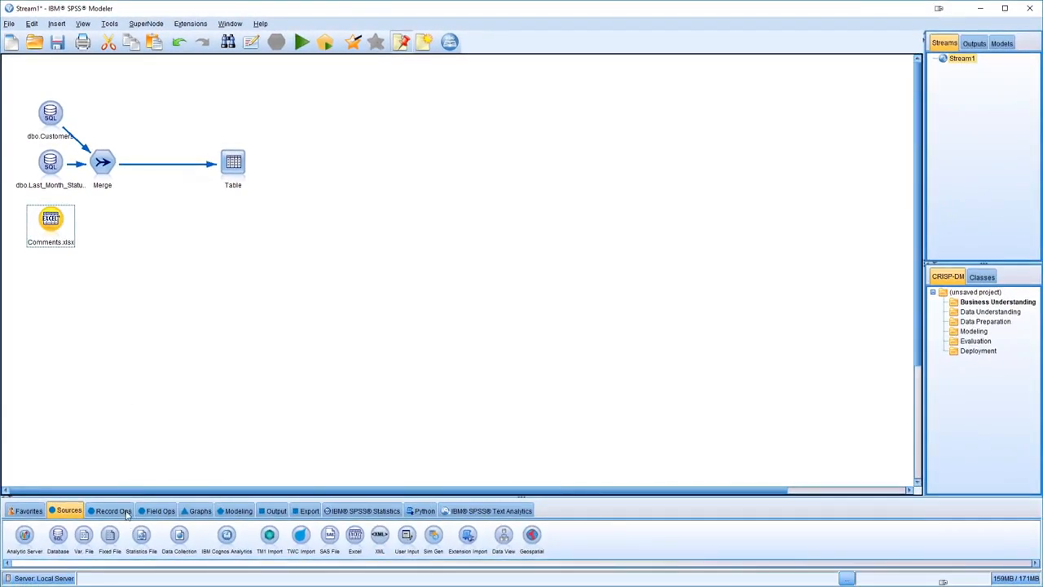
pyautogui.click(114, 511)
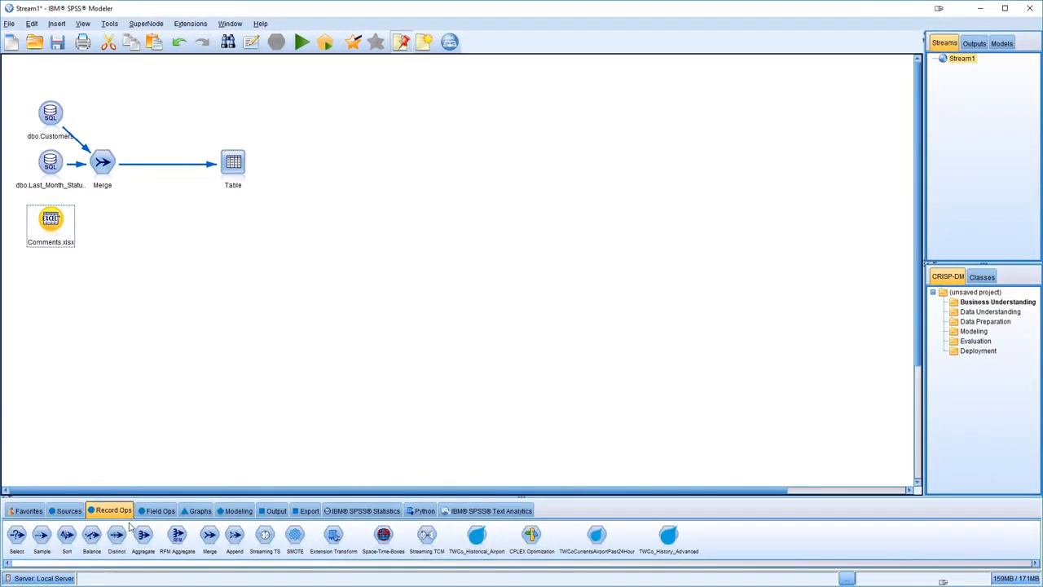
pyautogui.doubleClick(209, 535)
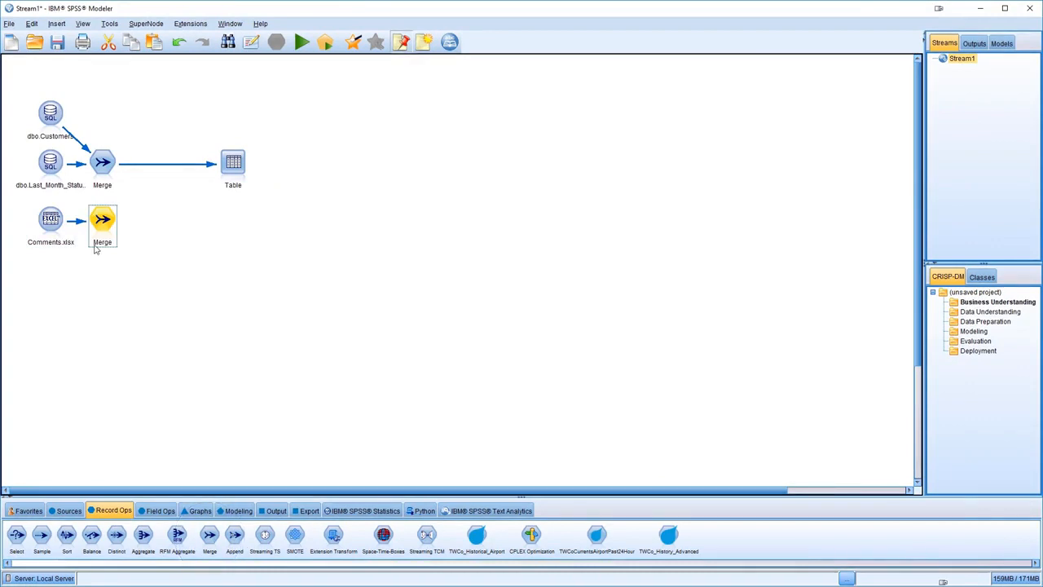
# - Place the new Merge node between the first Merge node and the Table node, inserting it into their existing link
pyautogui.moveTo(117, 239); pyautogui.dragTo(186, 232)
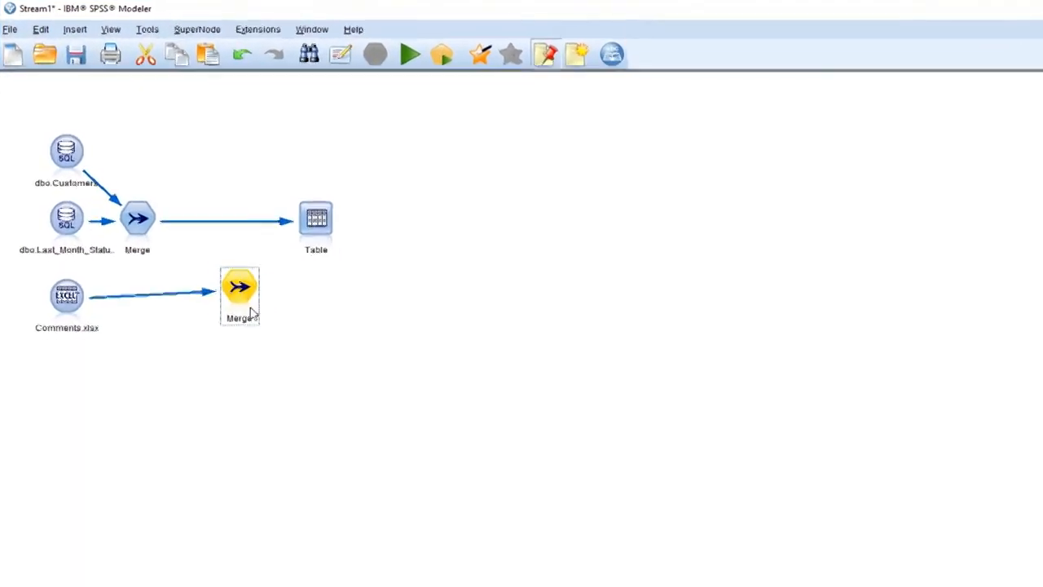
pyautogui.moveTo(253, 314); pyautogui.dragTo(257, 316)
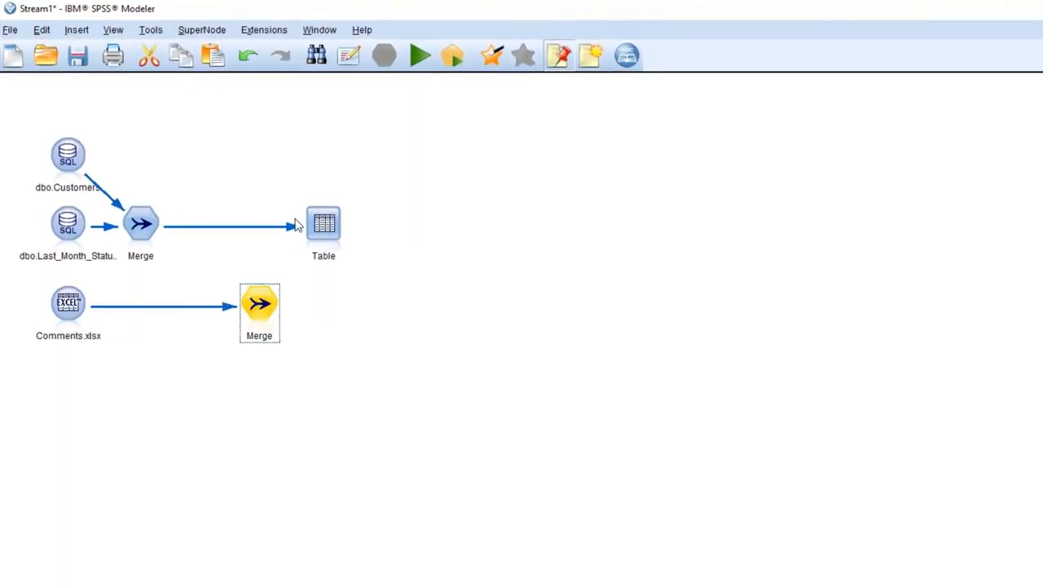
pyautogui.moveTo(286, 228); pyautogui.dragTo(243, 238)
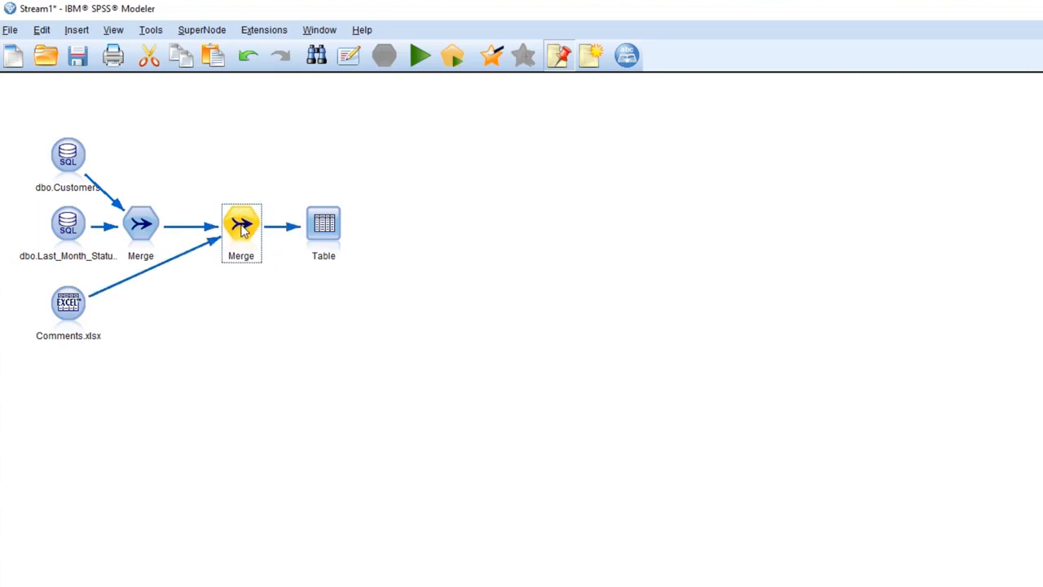
# - Set the second Merge node's merge method to Keys, using Customer_ID as the merge key
pyautogui.doubleClick(241, 238)
pyautogui.click(334, 310)
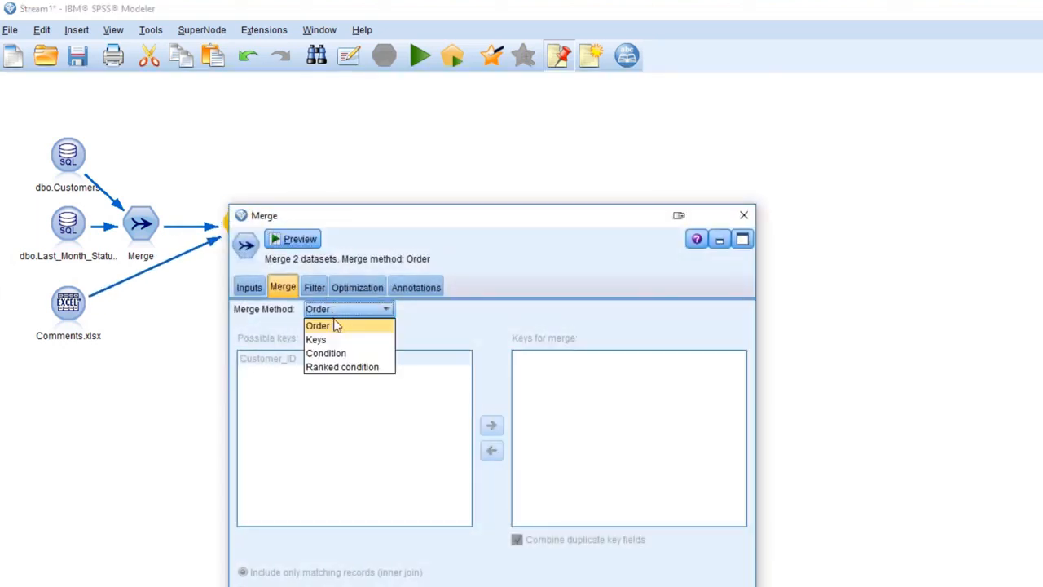
pyautogui.click(335, 340)
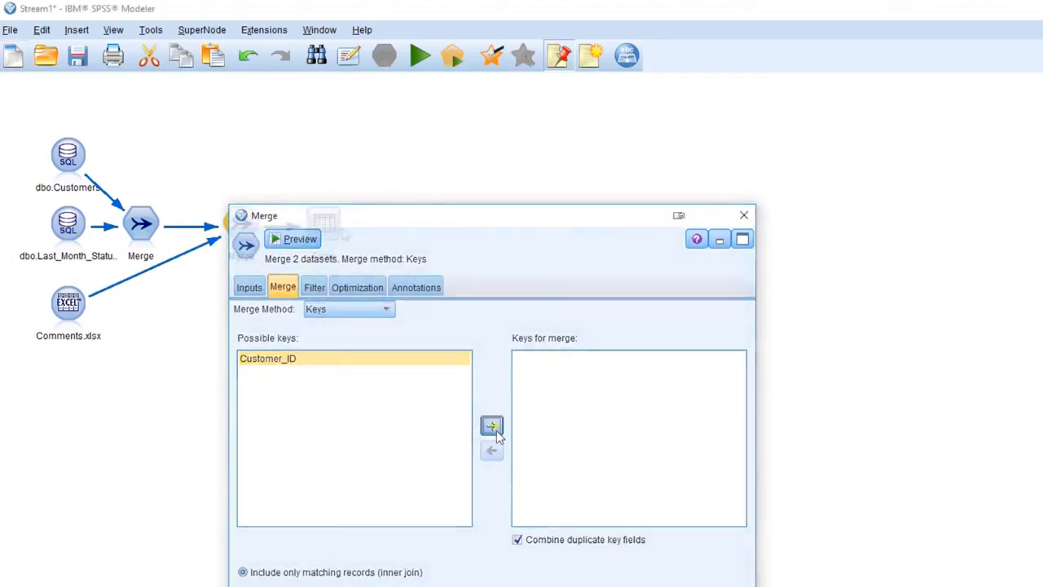
# - Run the Table node and examine the Comments field in the merged output
pyautogui.rightClick(322, 221)
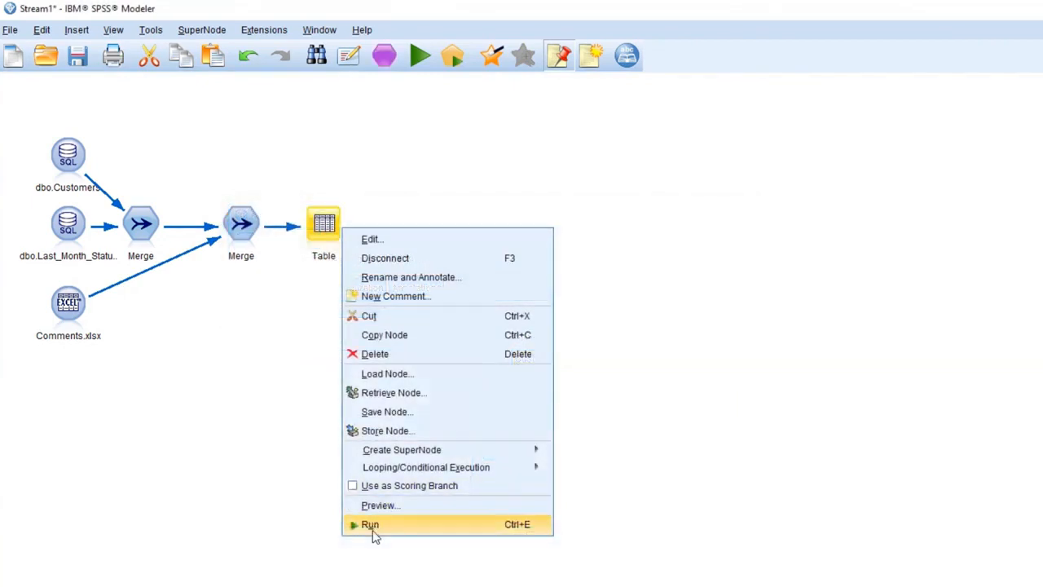
pyautogui.click(372, 526)
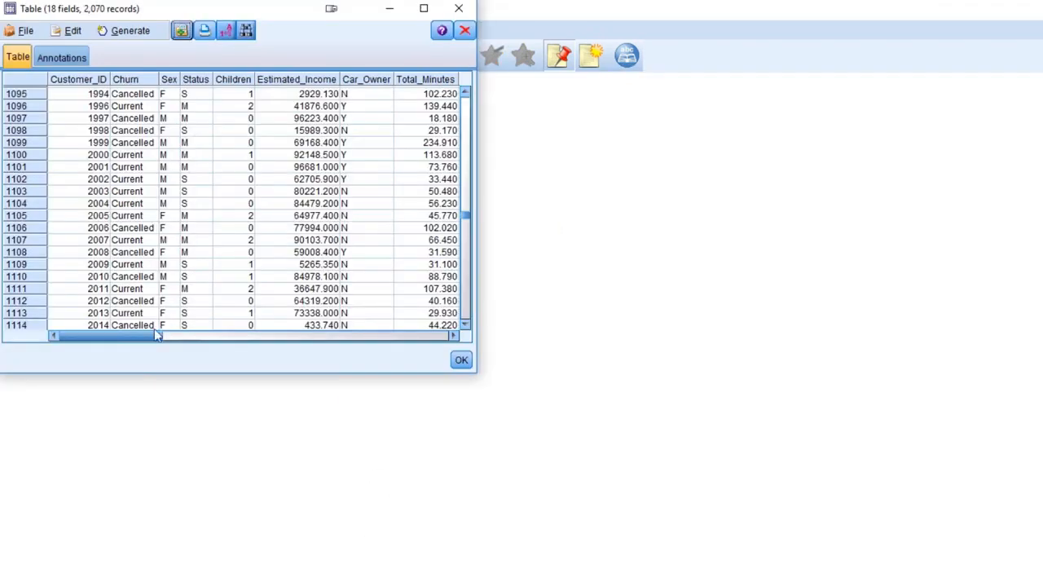
pyautogui.moveTo(159, 340); pyautogui.dragTo(400, 359)
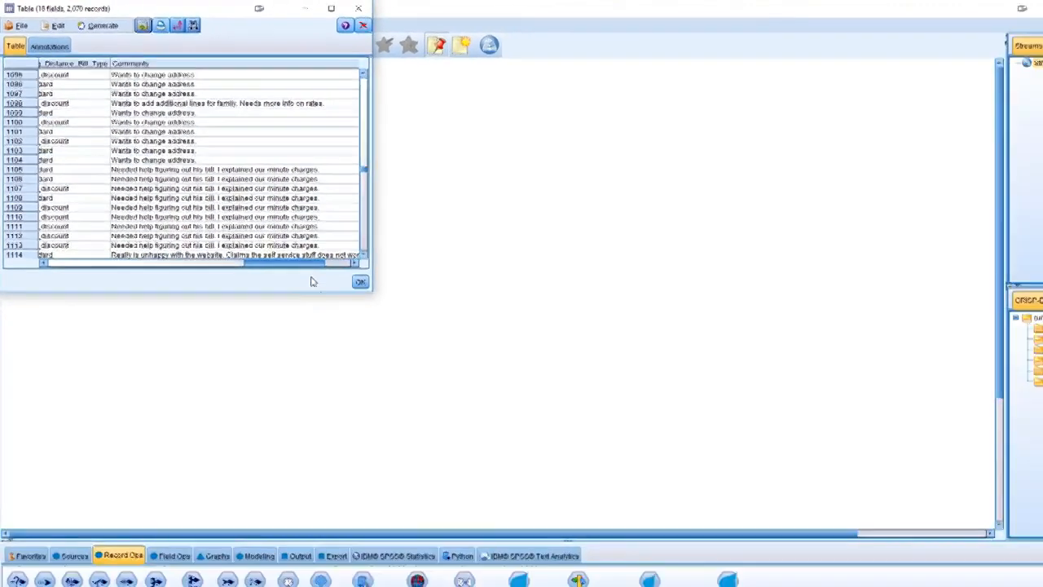